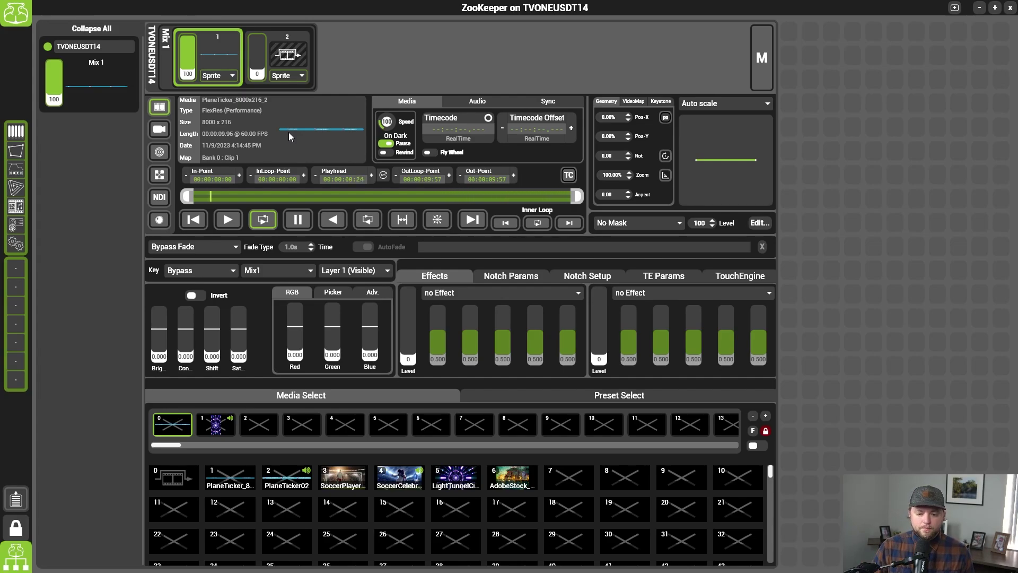
- Review the Default Mix settings, then show the host's Info and Components page listing VideoMapper
click(16, 243)
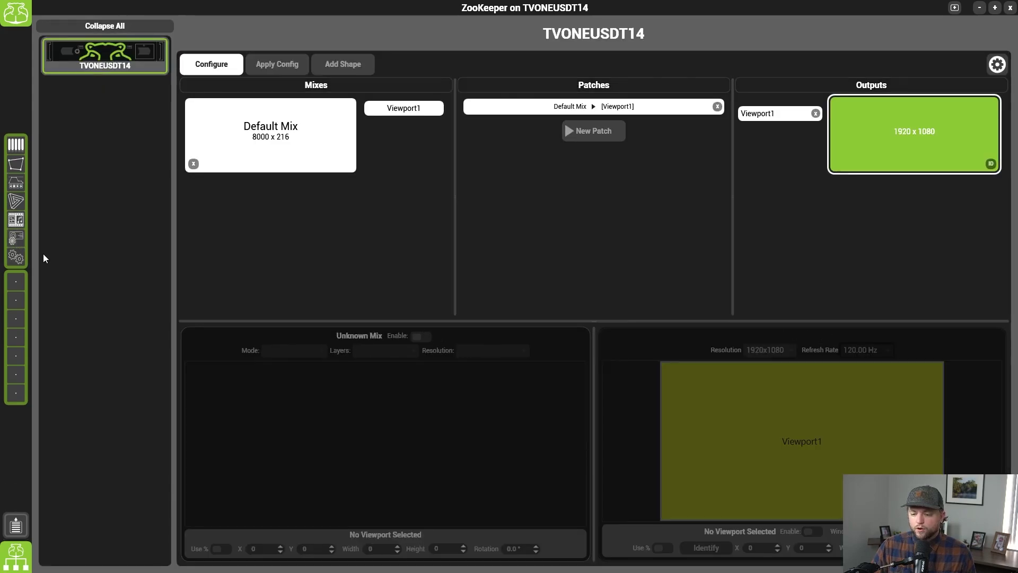
click(261, 154)
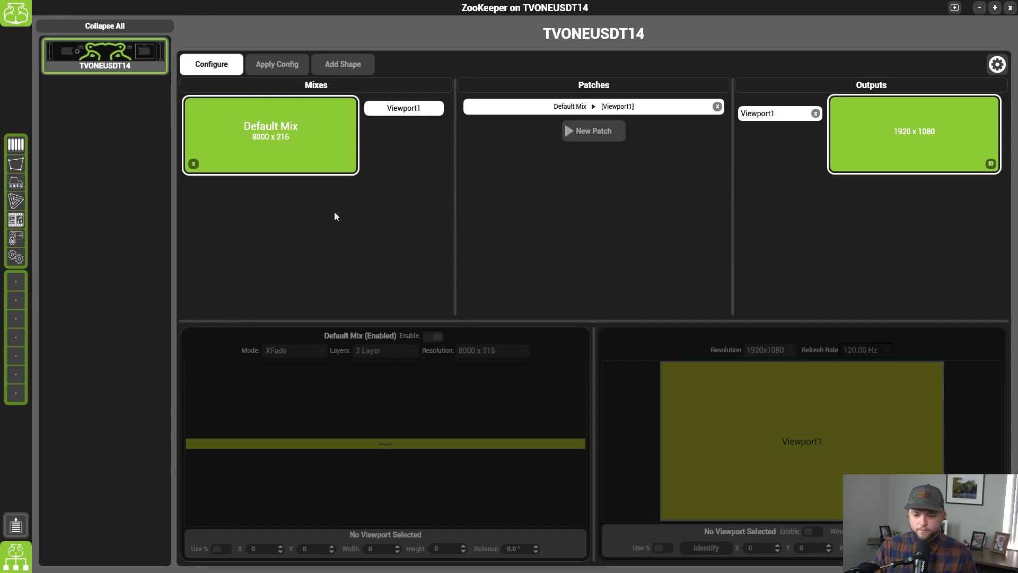
click(16, 148)
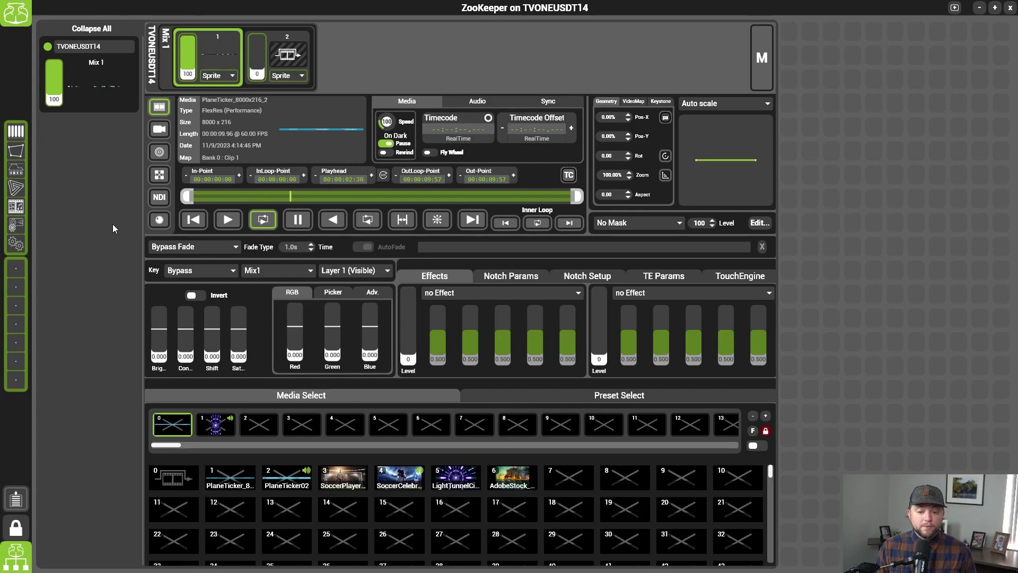
click(15, 237)
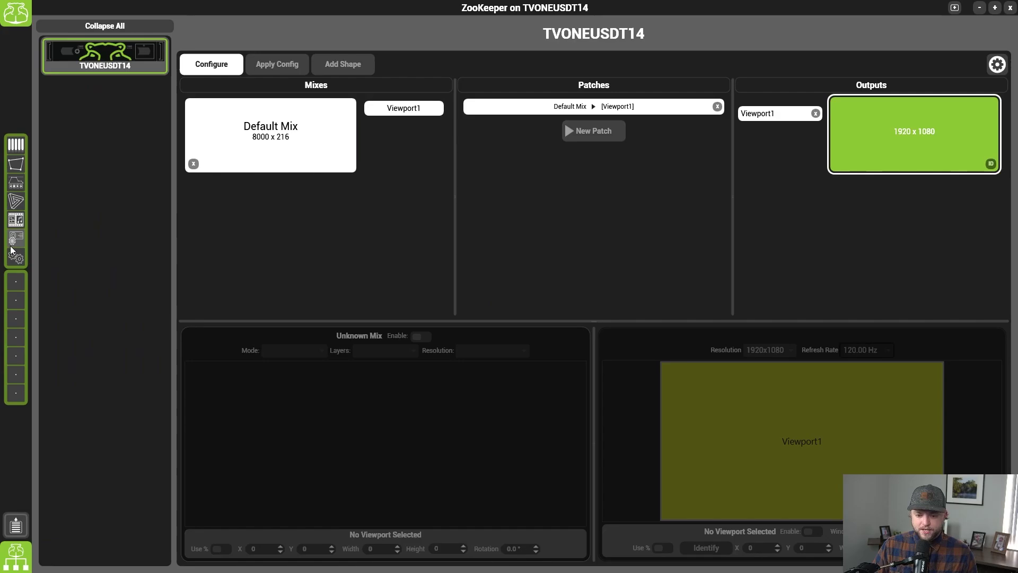
click(16, 257)
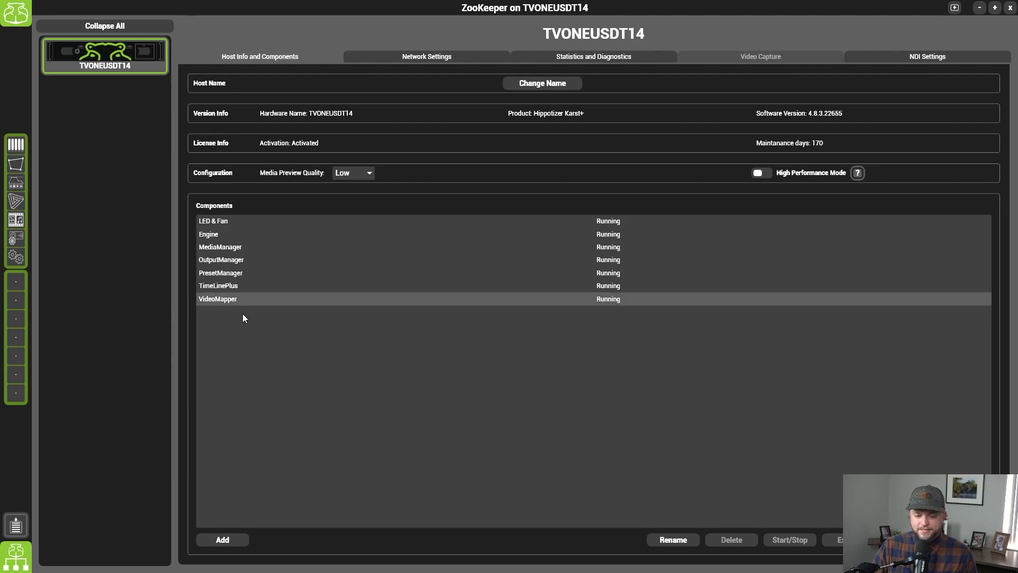
click(232, 540)
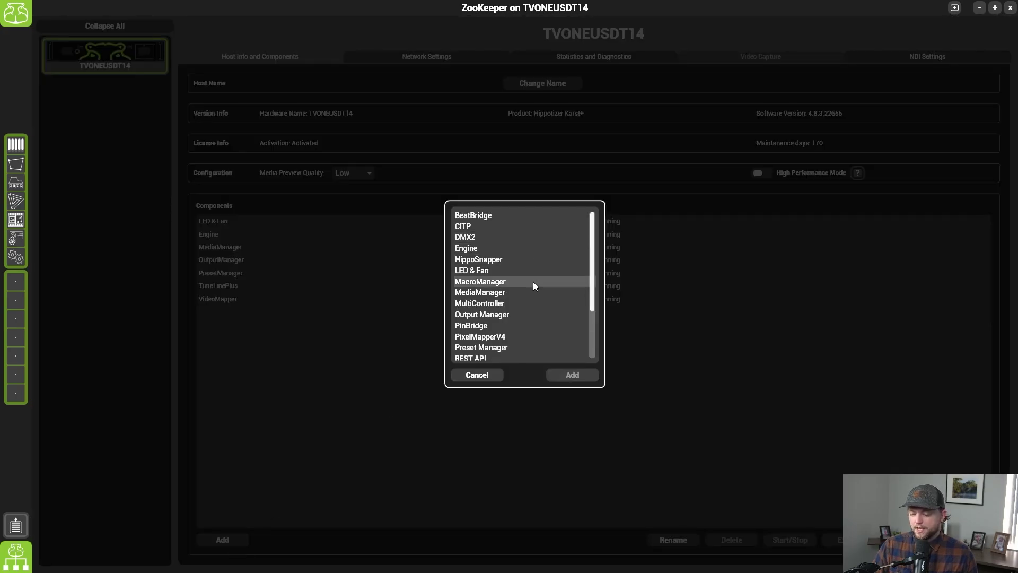
scroll(533, 282, down, 3)
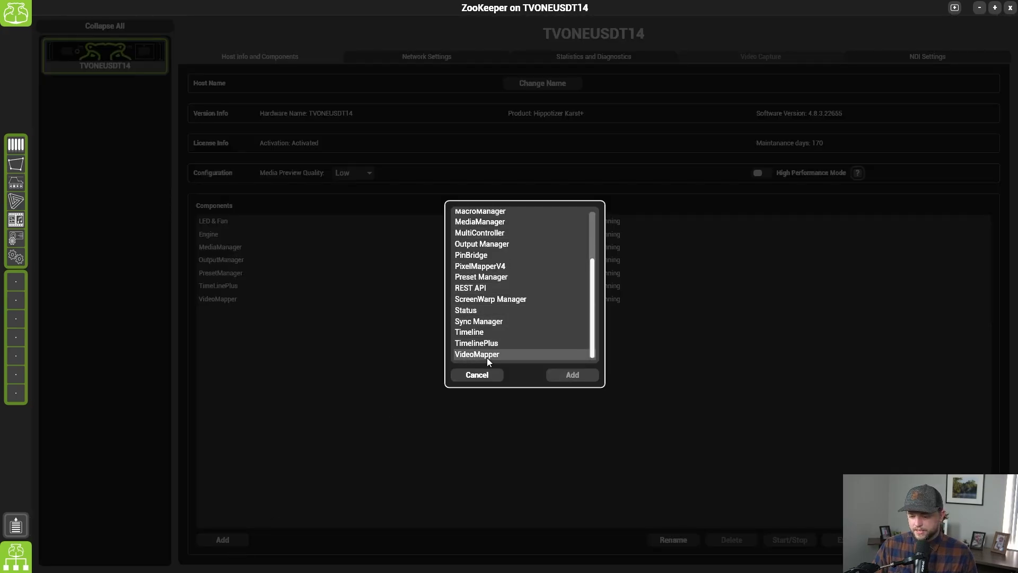
click(476, 378)
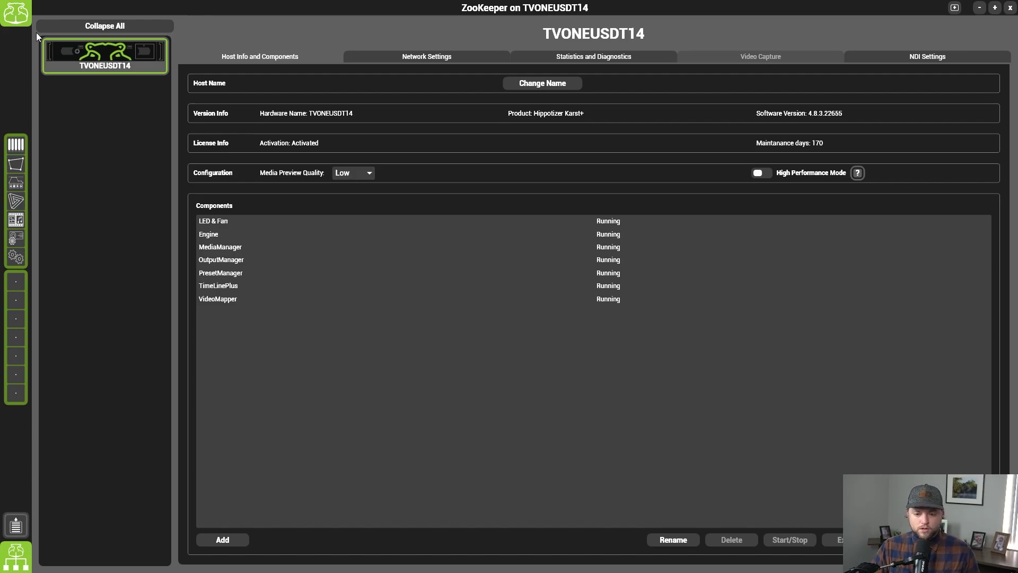
- Create a new empty layout and add the host's VideoMapper interface window to it
click(16, 14)
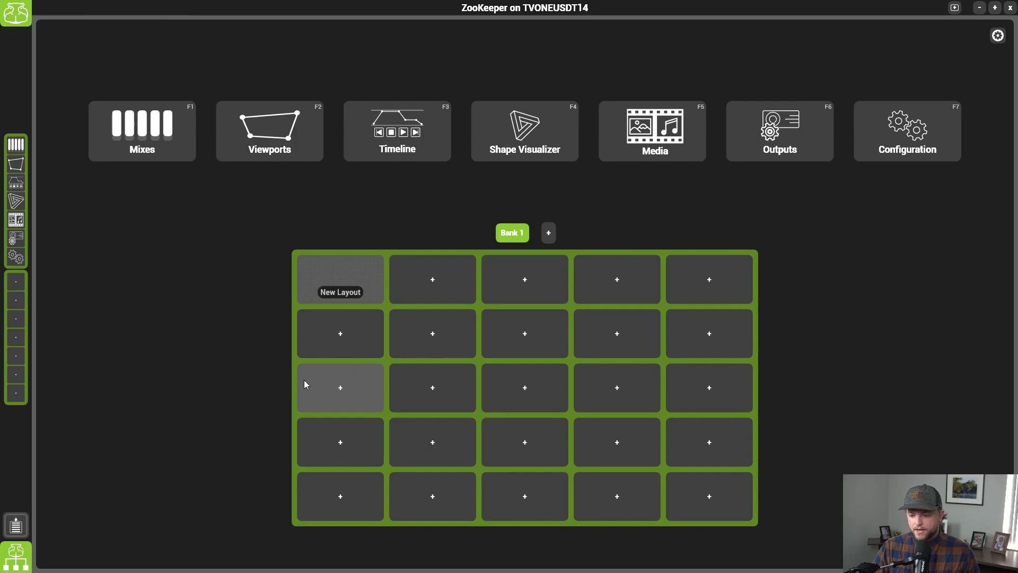
click(356, 265)
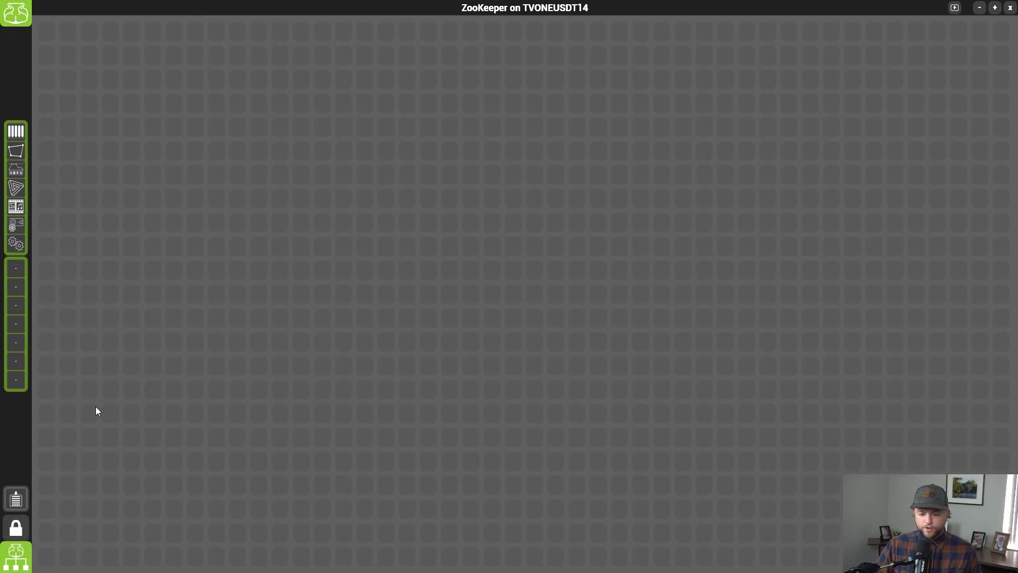
click(13, 549)
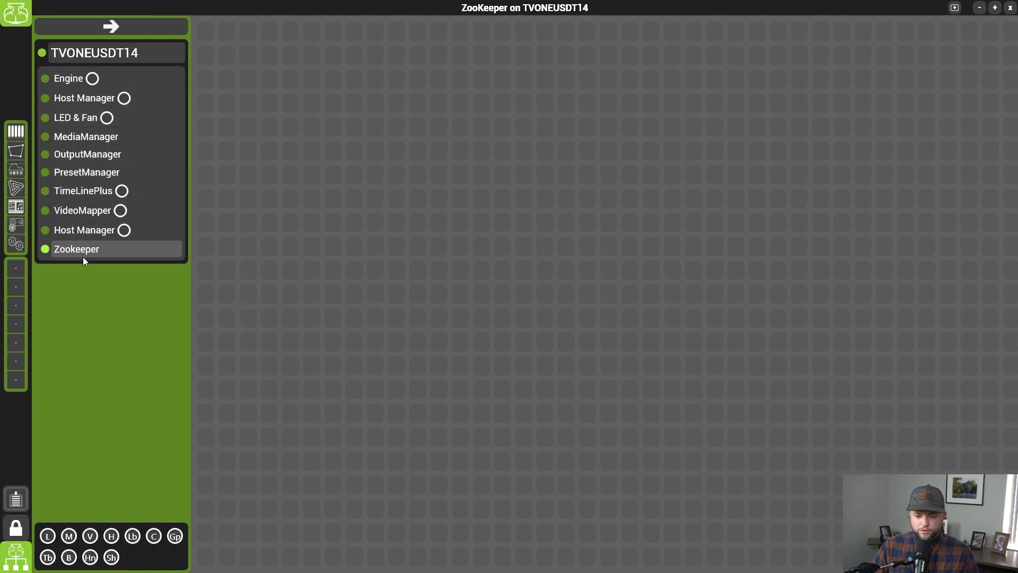
double_click(120, 211)
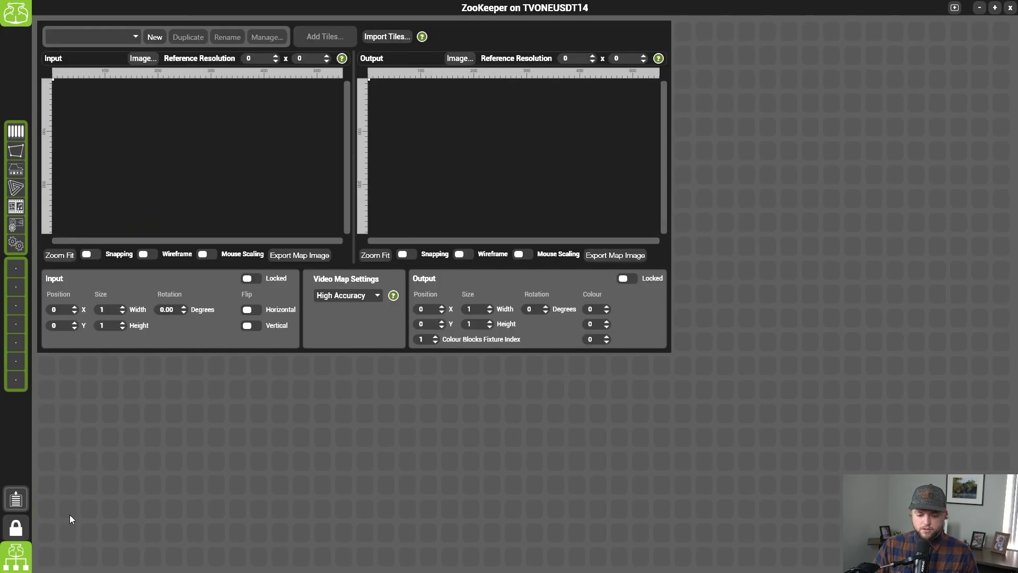
- Unlock the layout, drag the VideoMapper window's corner to enlarge it, then relock the layout
click(16, 527)
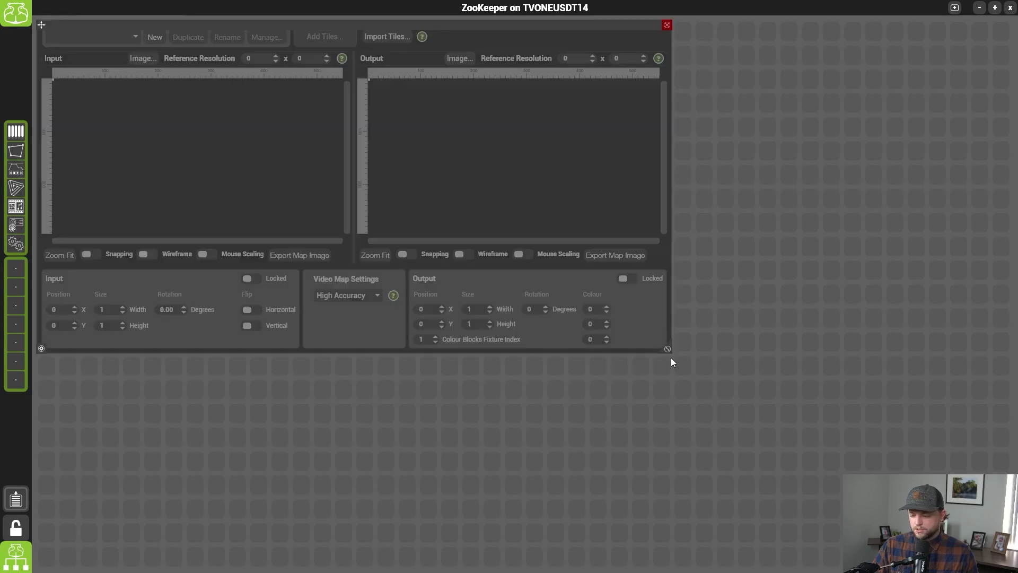
drag(668, 349, 795, 566)
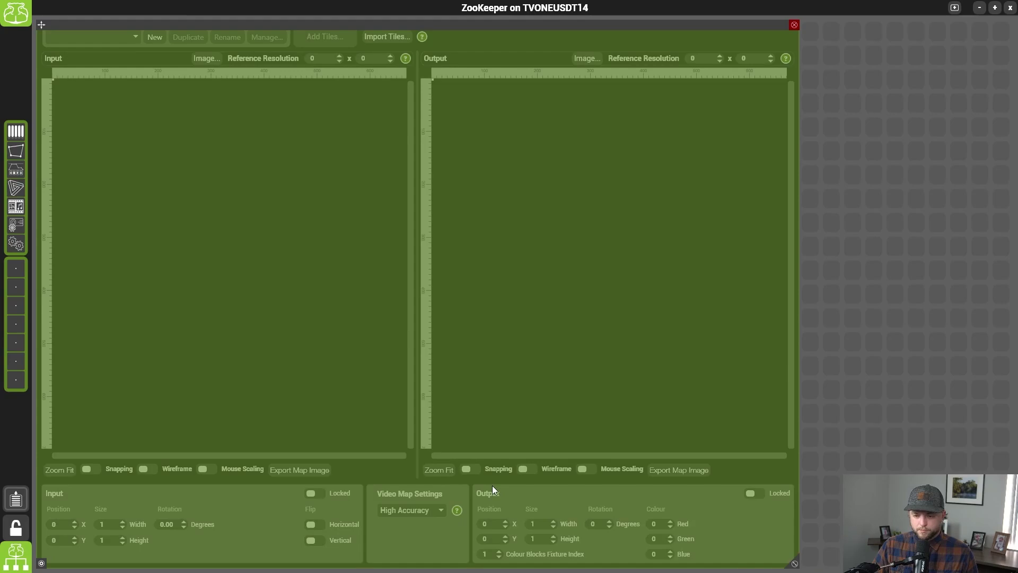
click(21, 524)
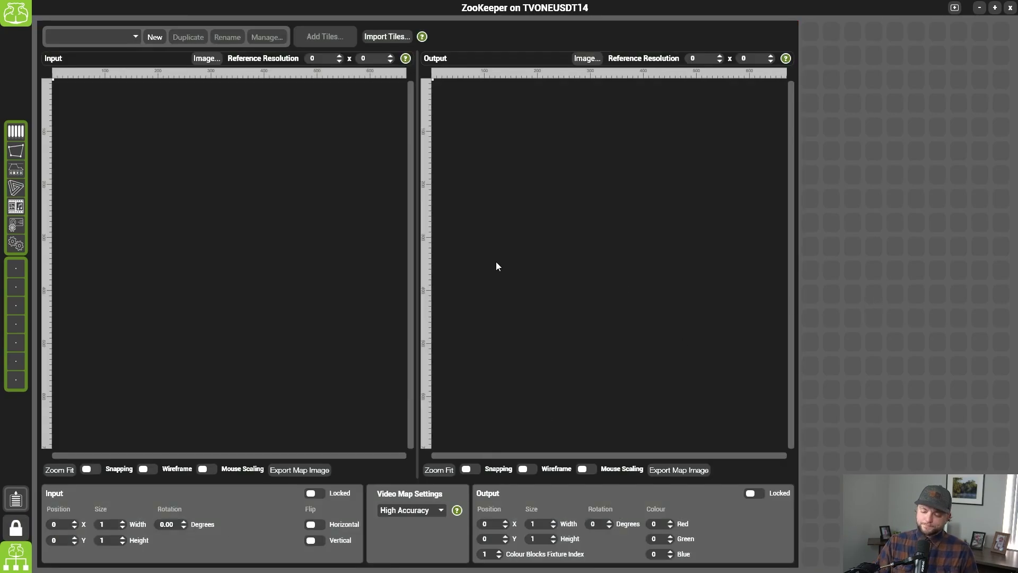
click(155, 38)
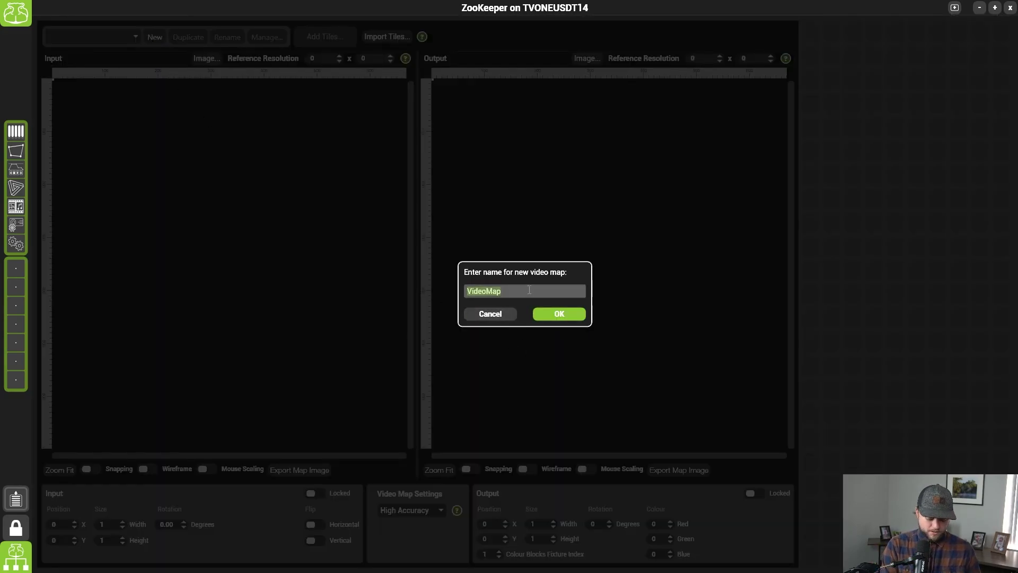
text(Vide)
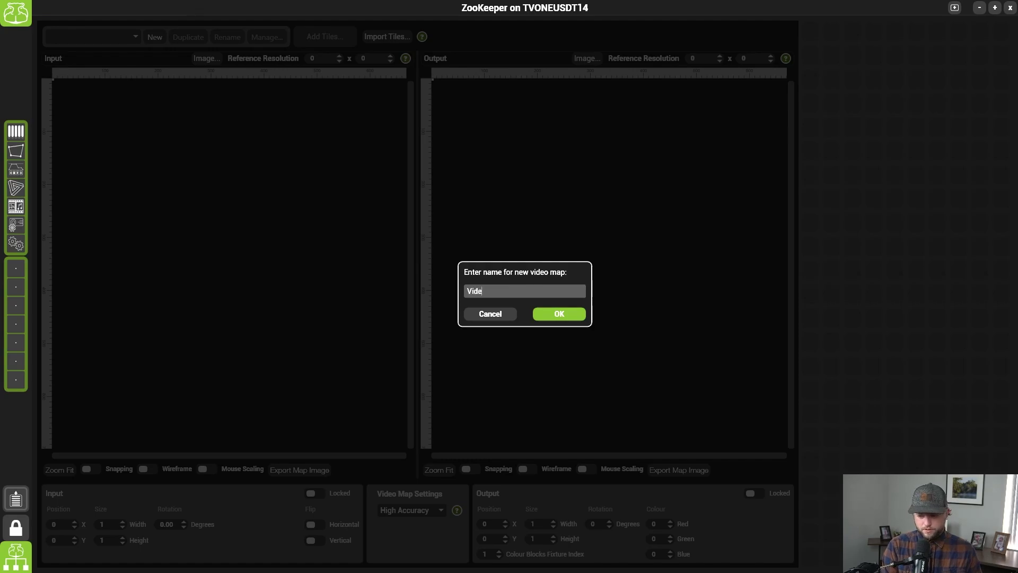
text(oMapE)
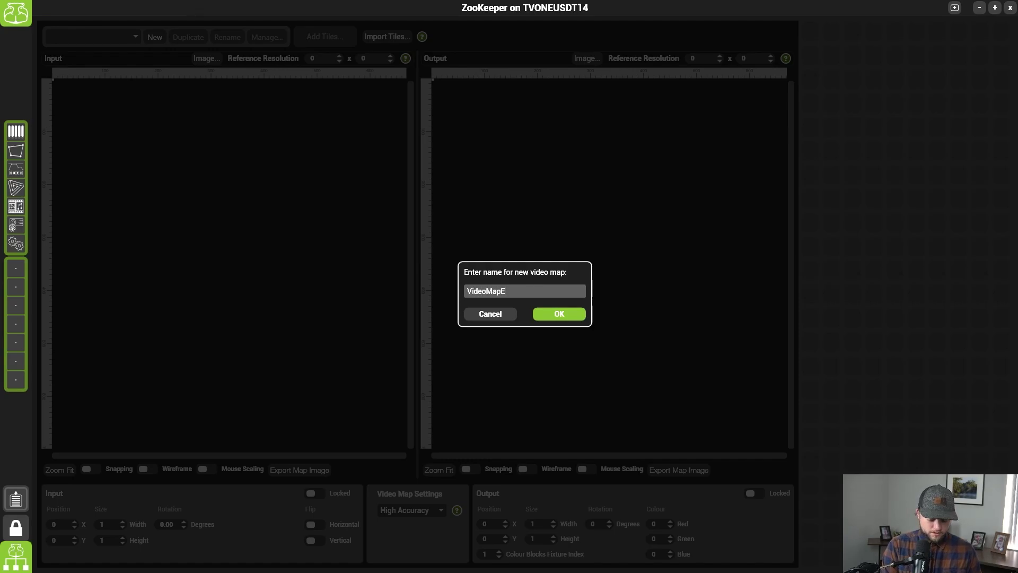
text(Demo)
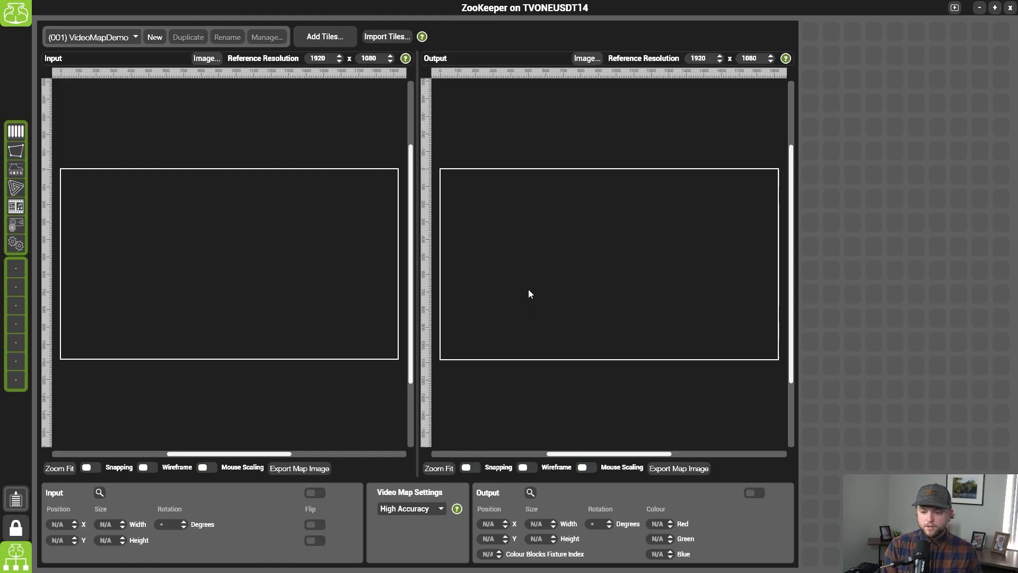
key(Return)
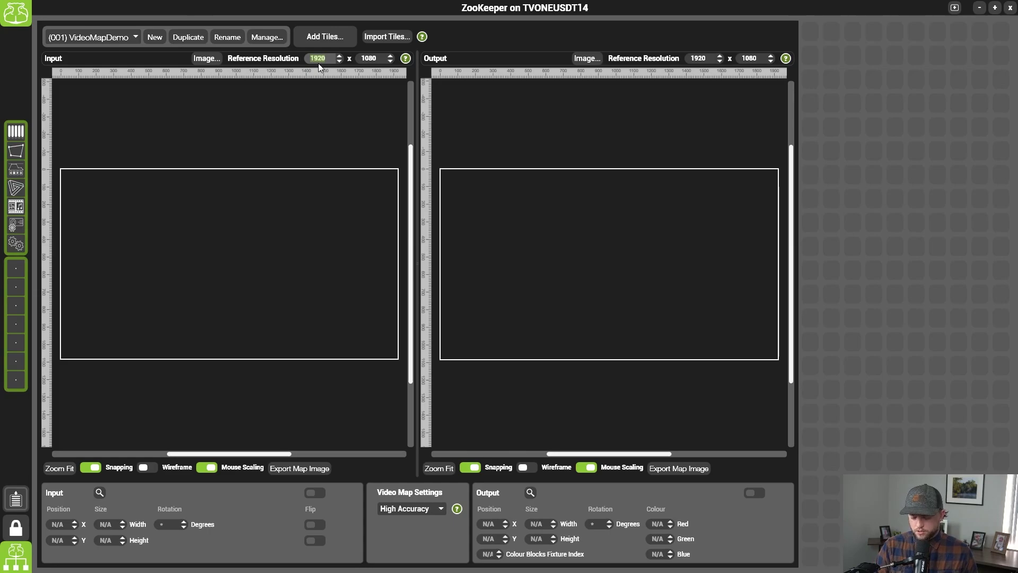
key(Tab)
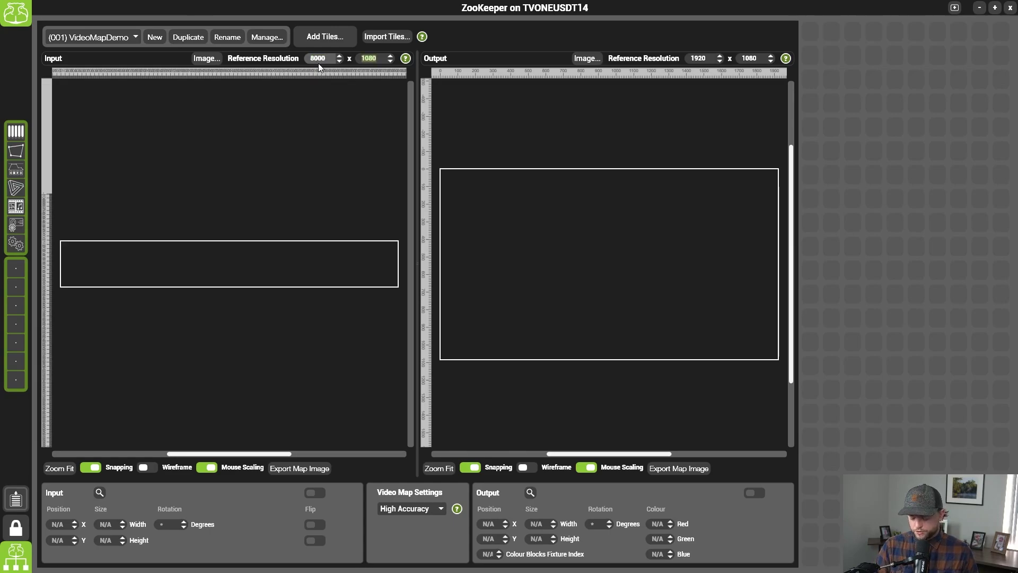
text(216)
key(Return)
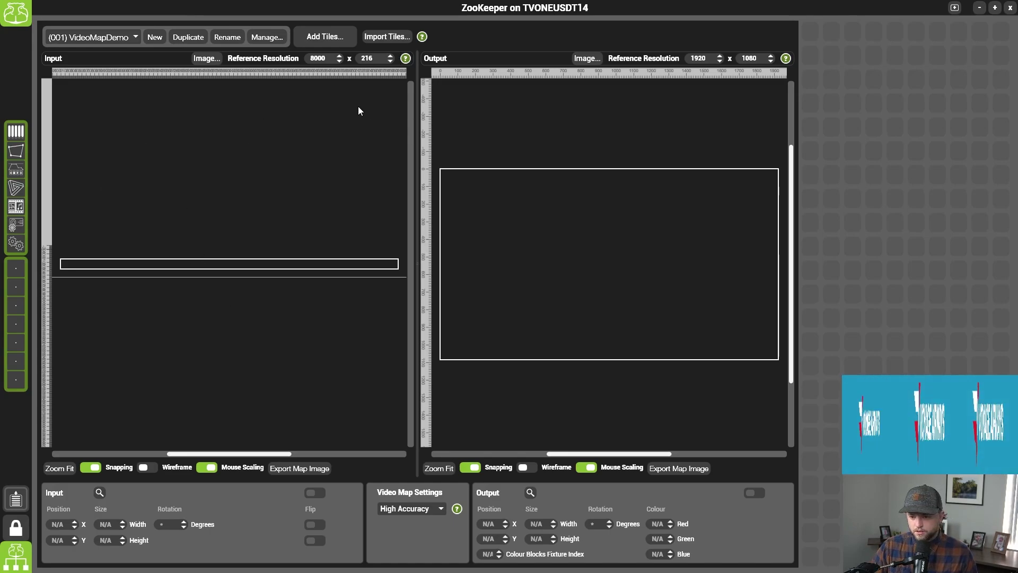
- Add four 1920 x 216 tiles in one row of four columns to VideoMapDemo
click(342, 39)
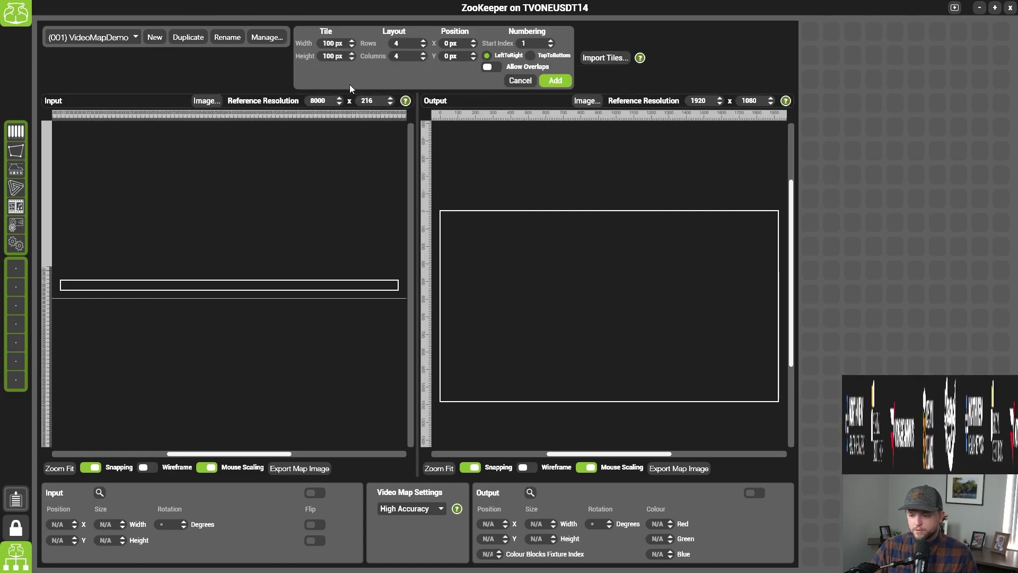
click(333, 43)
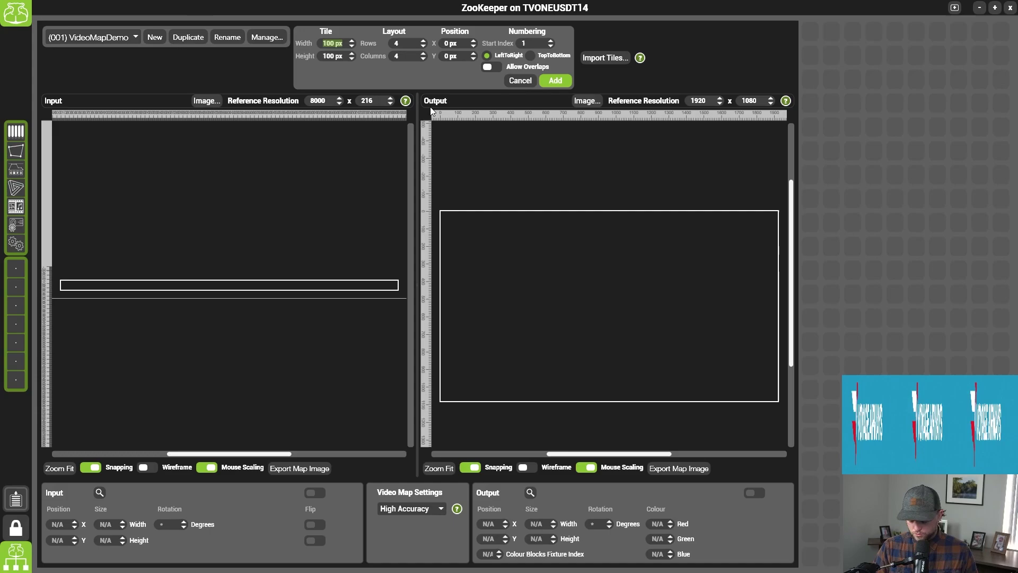
text(1920)
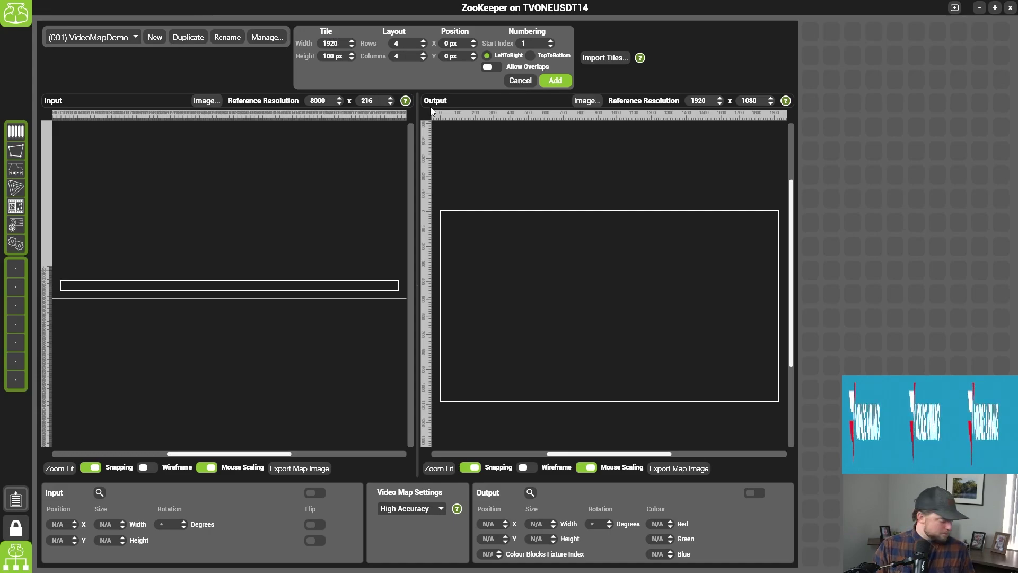
key(Tab)
text(216)
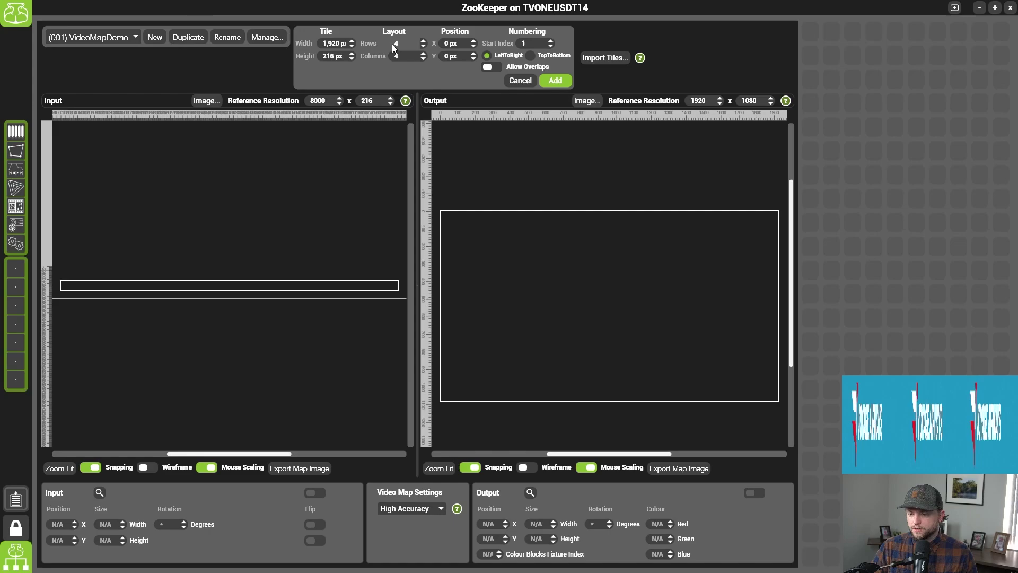
text(4)
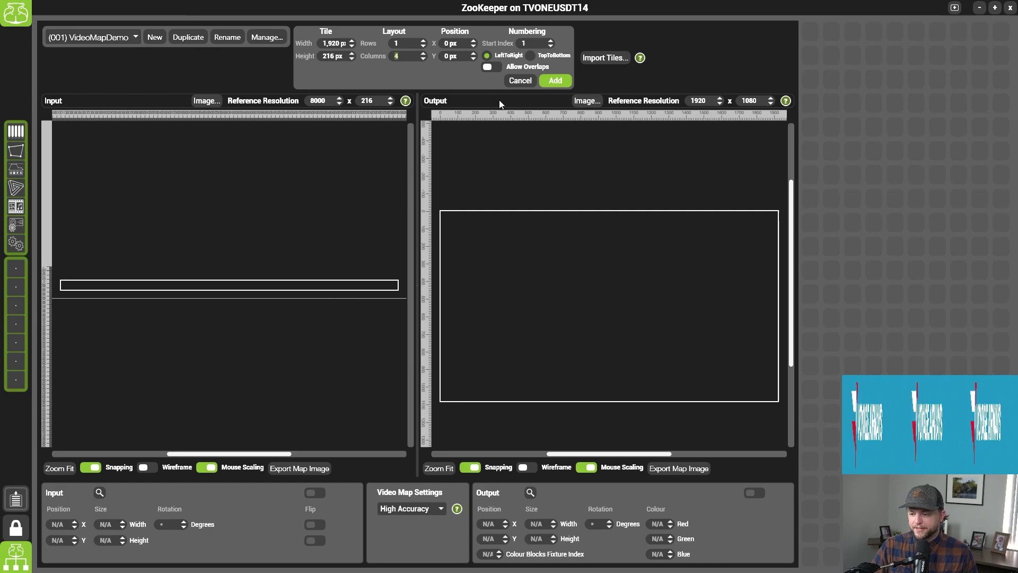
click(556, 80)
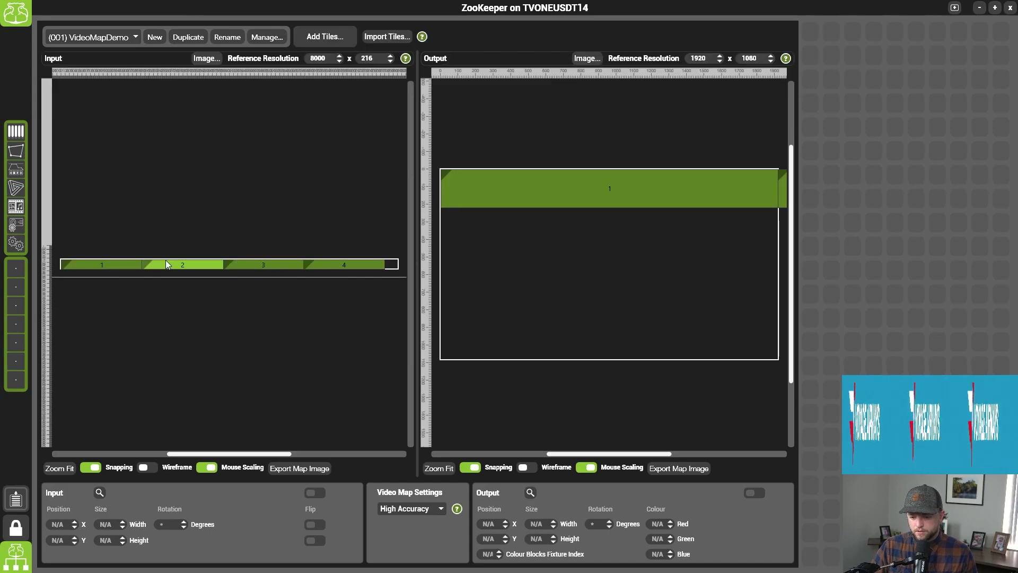
- Inspect the positions of tiles 1–3, then marquee-select all four tiles and edit their output X
click(113, 264)
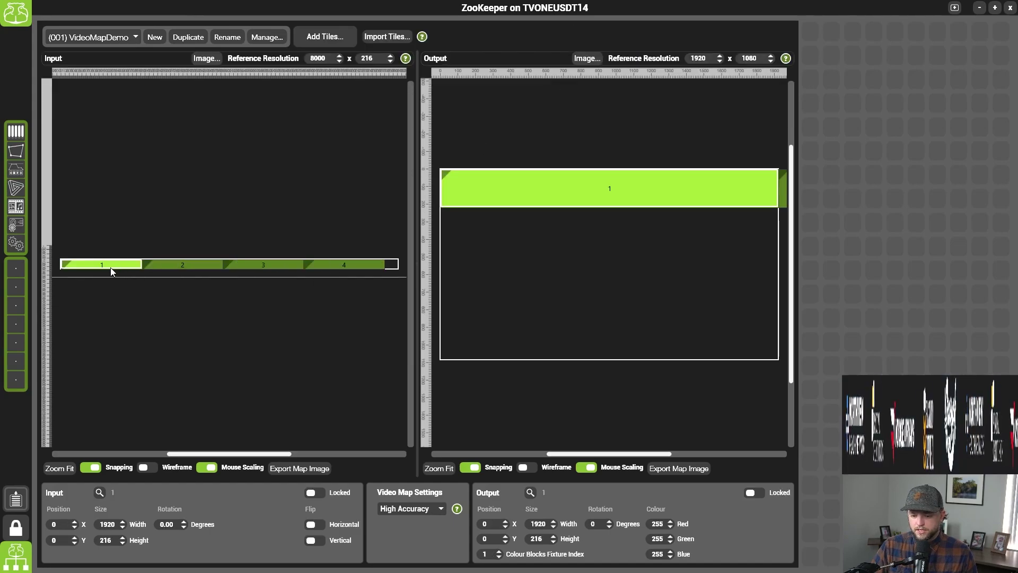
click(168, 267)
click(248, 266)
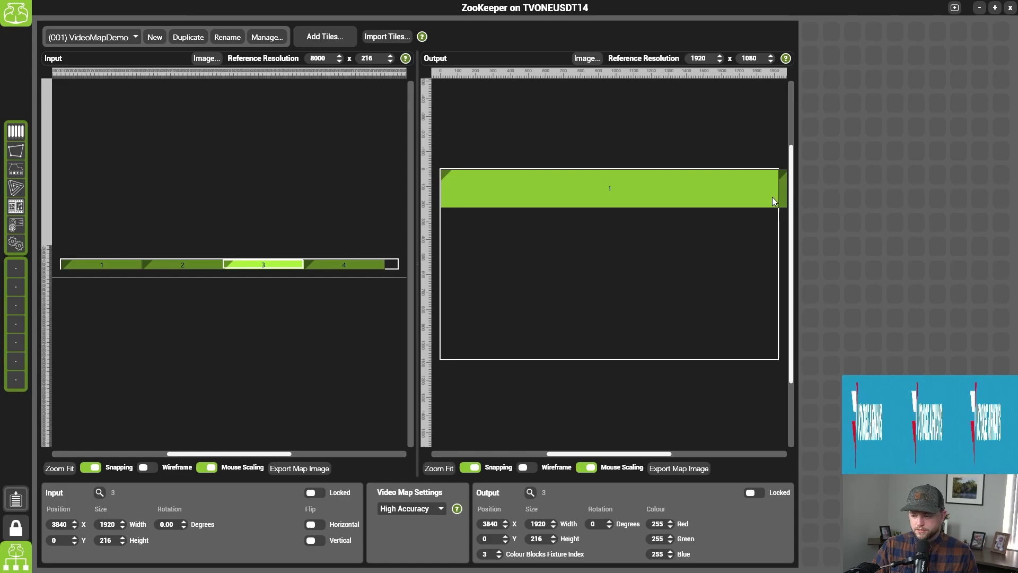
click(397, 269)
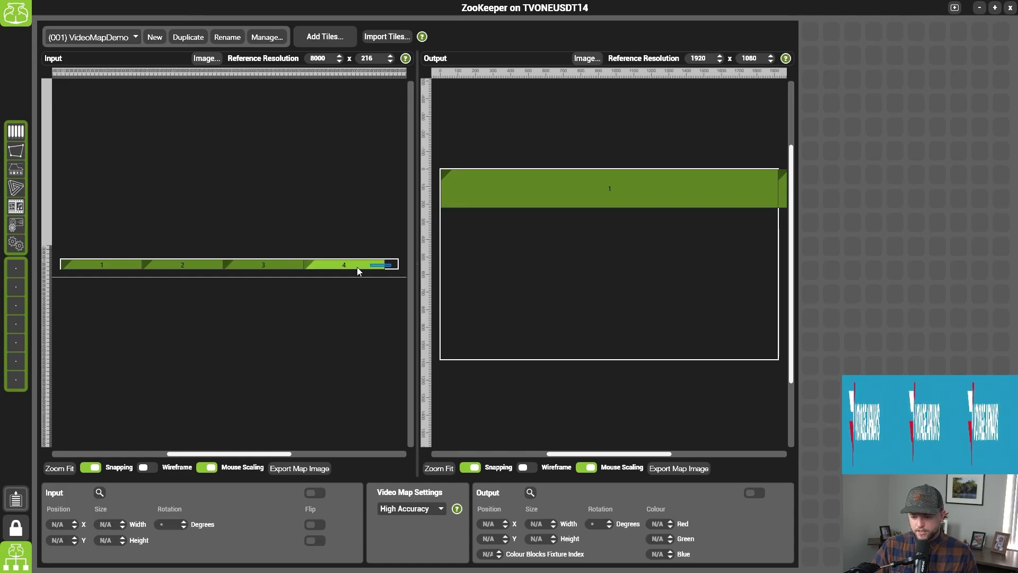
drag(358, 271, 53, 272)
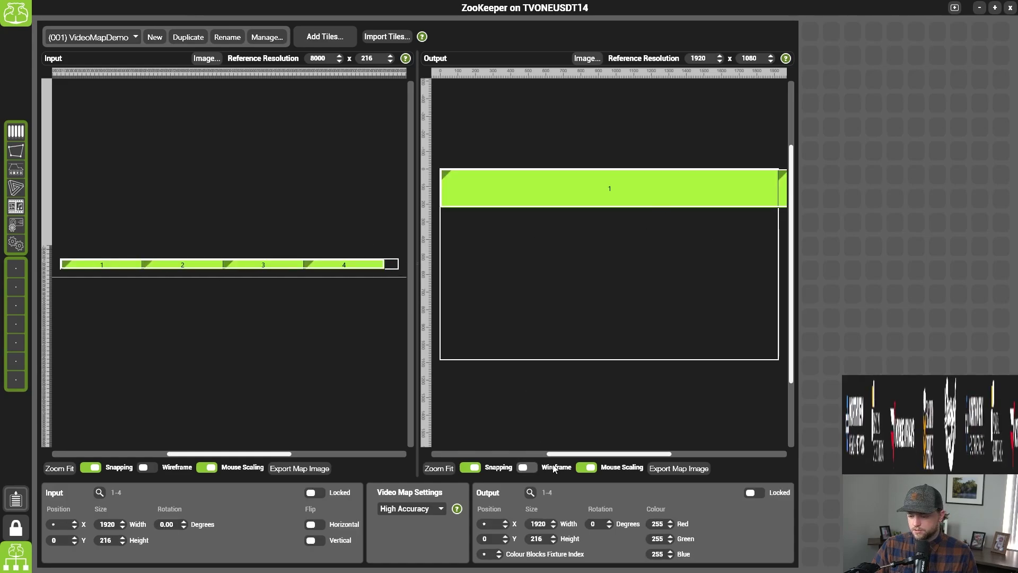
click(488, 524)
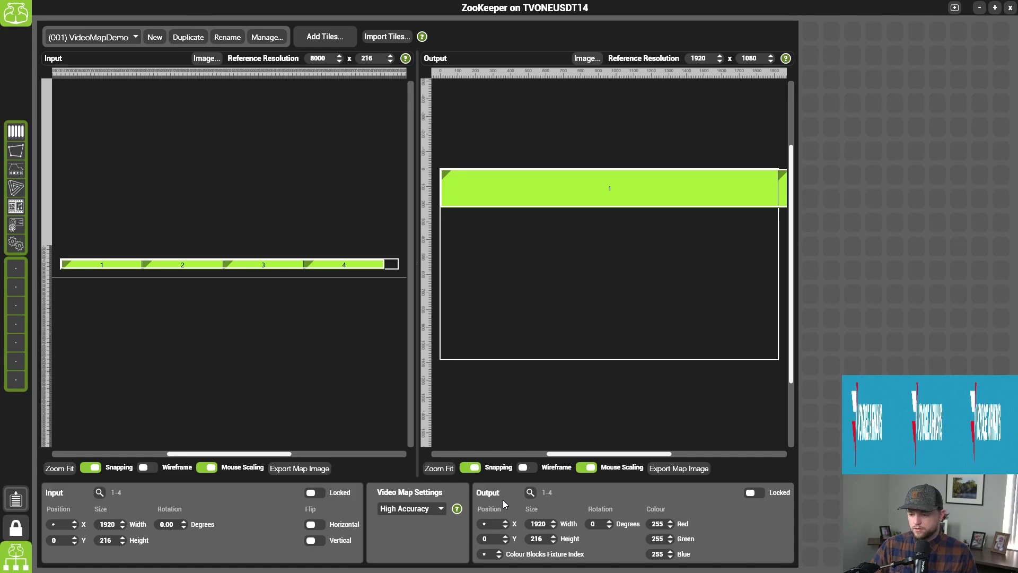
click(553, 381)
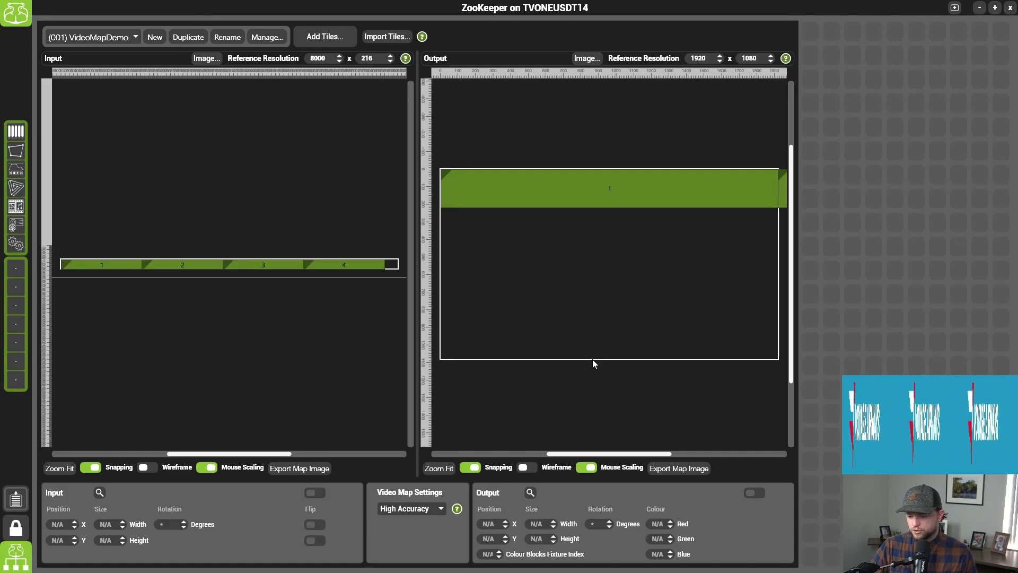
- Reselect all four tiles and set their shared output X position to 1
click(355, 264)
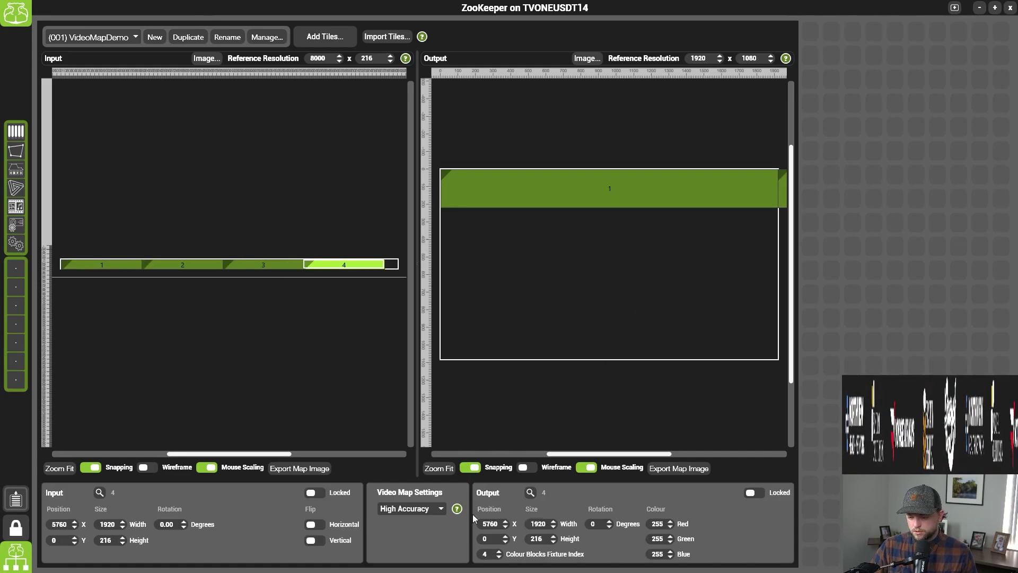
drag(389, 267, 56, 269)
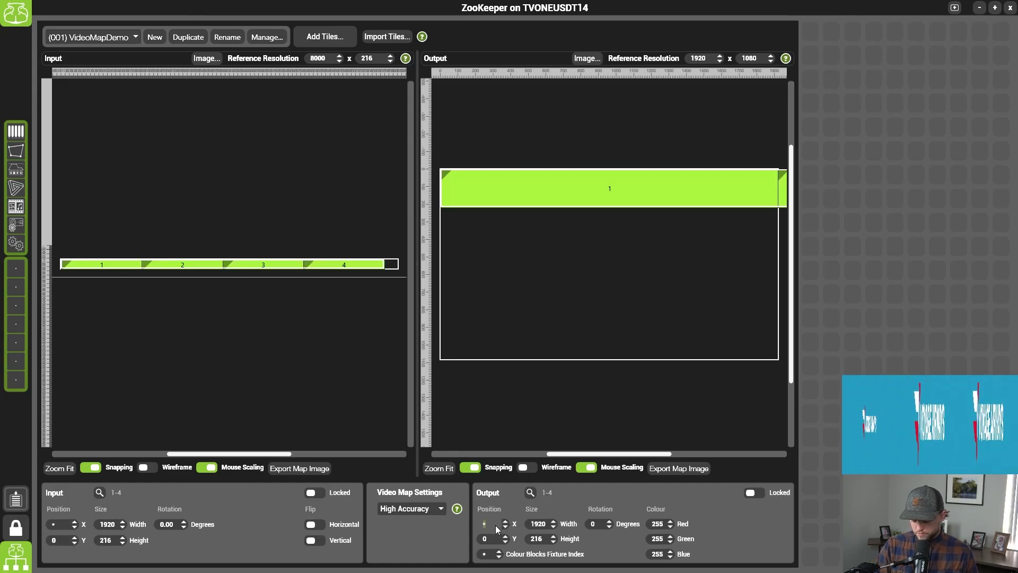
click(495, 525)
text(1)
key(Return)
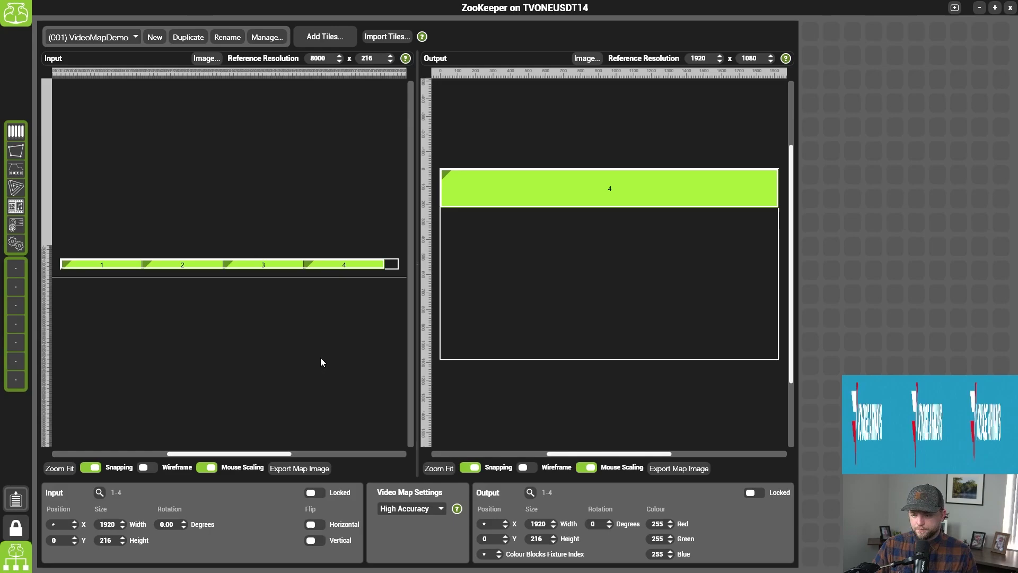
- Drag output tiles 3 and 4 down so tiles 1–4 stack at Y 0, 216, 432 and 648
click(520, 392)
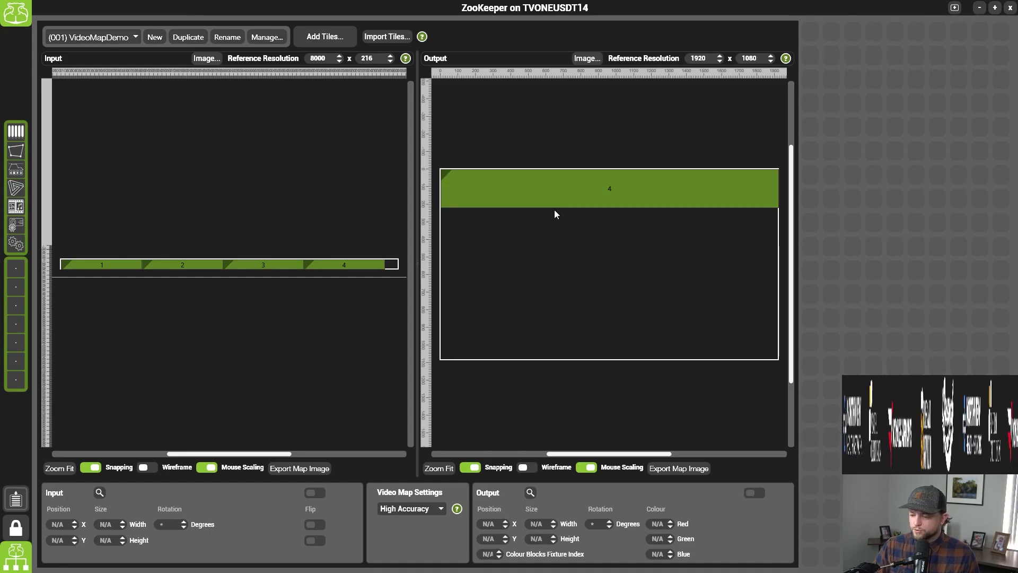
drag(552, 199, 547, 316)
drag(552, 204, 555, 237)
click(569, 274)
drag(558, 287, 555, 279)
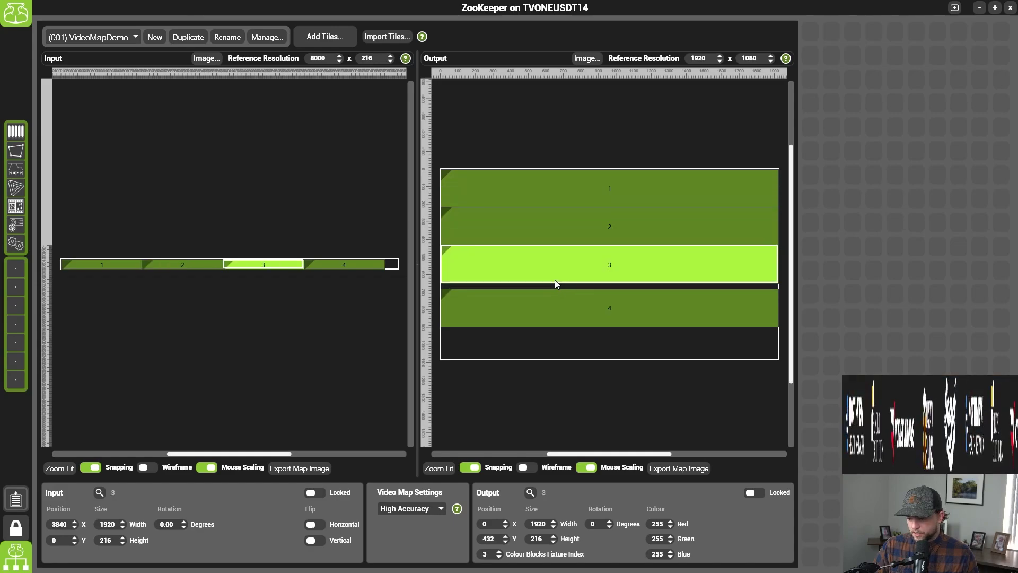
mouse_move(560, 316)
mouse_down()
mouse_move(548, 328)
mouse_move(545, 313)
mouse_up()
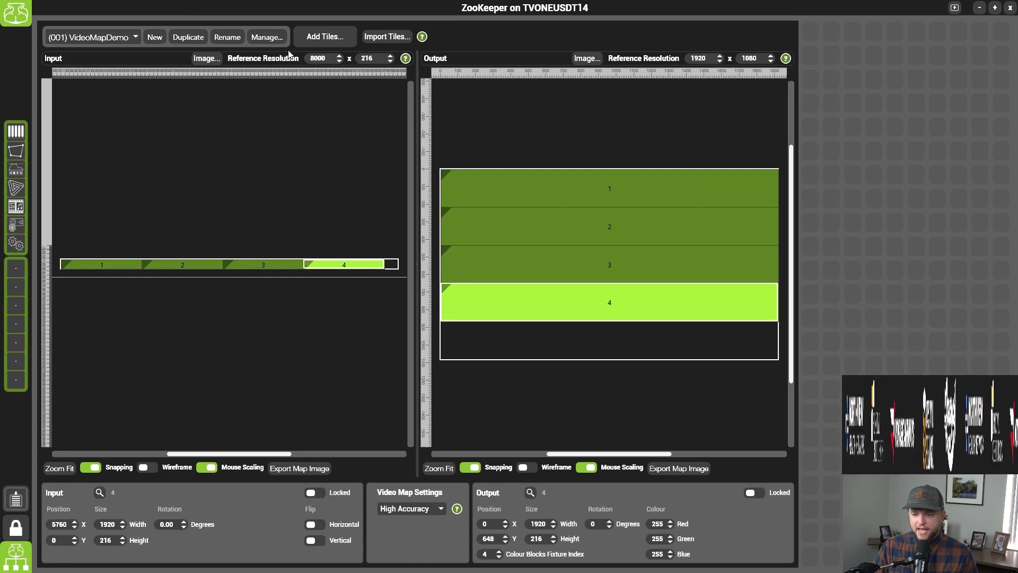
- Add a fifth tile with width 320 and height 216, then select tile 5
click(339, 35)
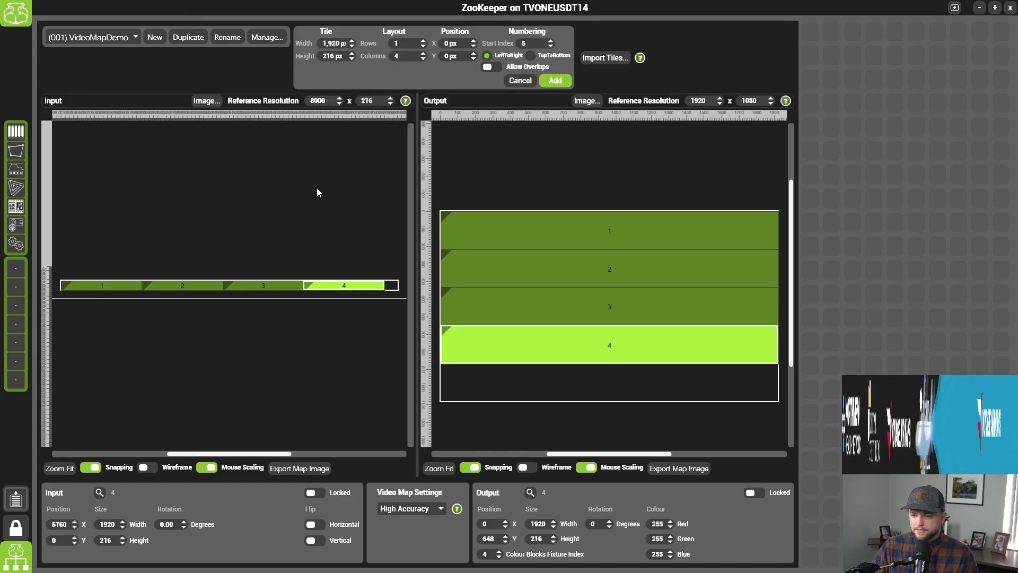
click(335, 48)
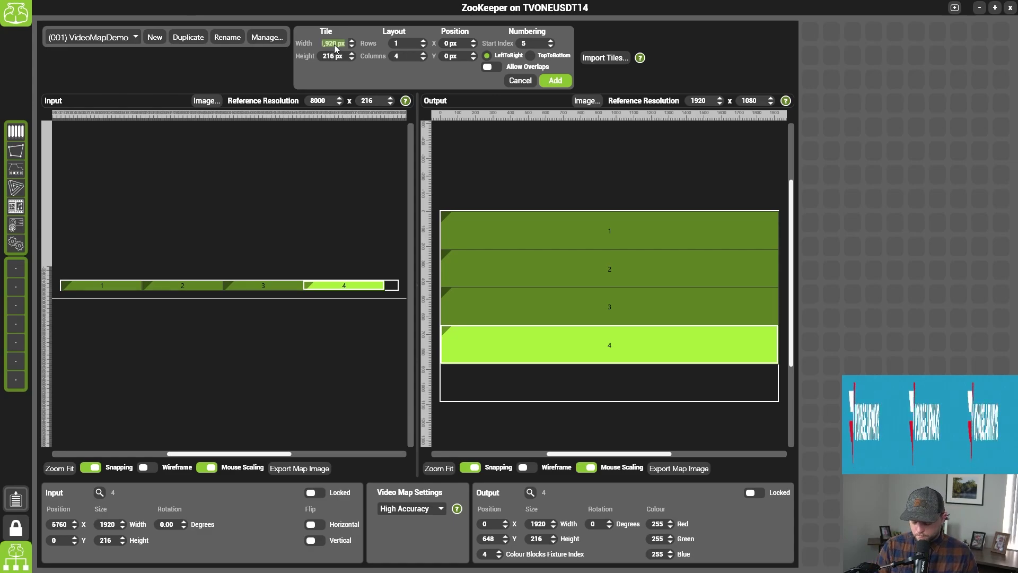
text(320)
key(Tab)
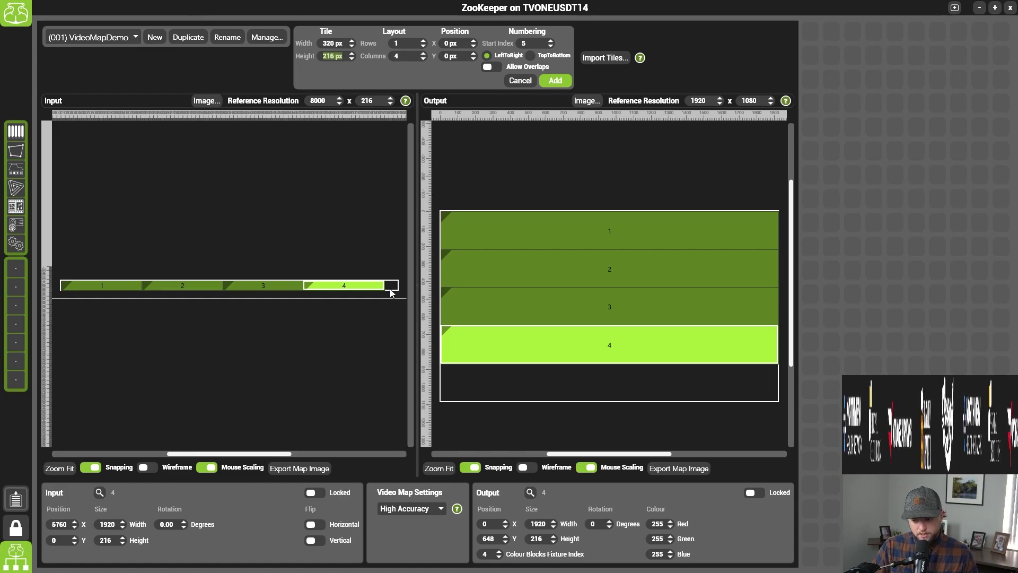
click(399, 59)
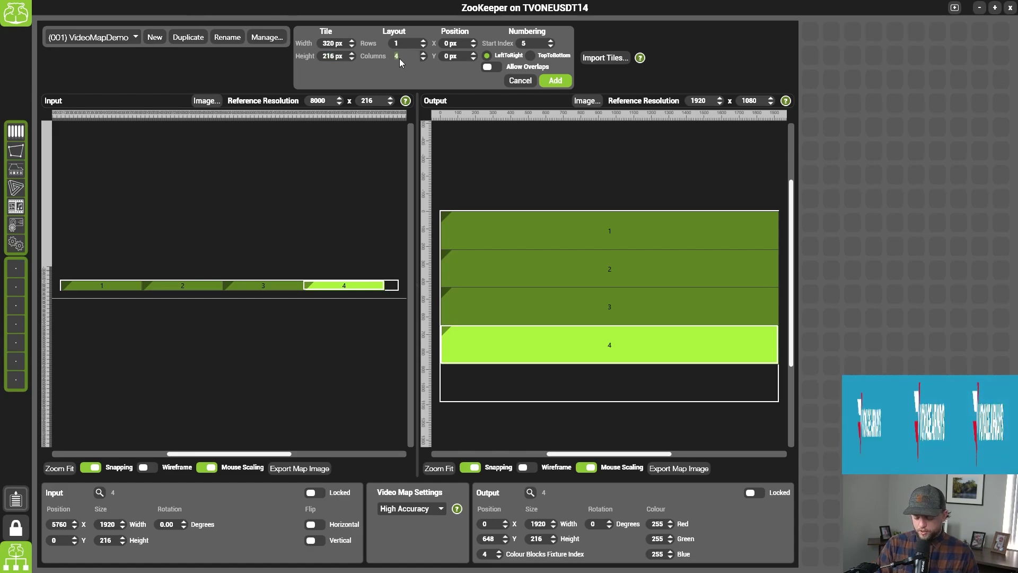
click(552, 80)
click(67, 264)
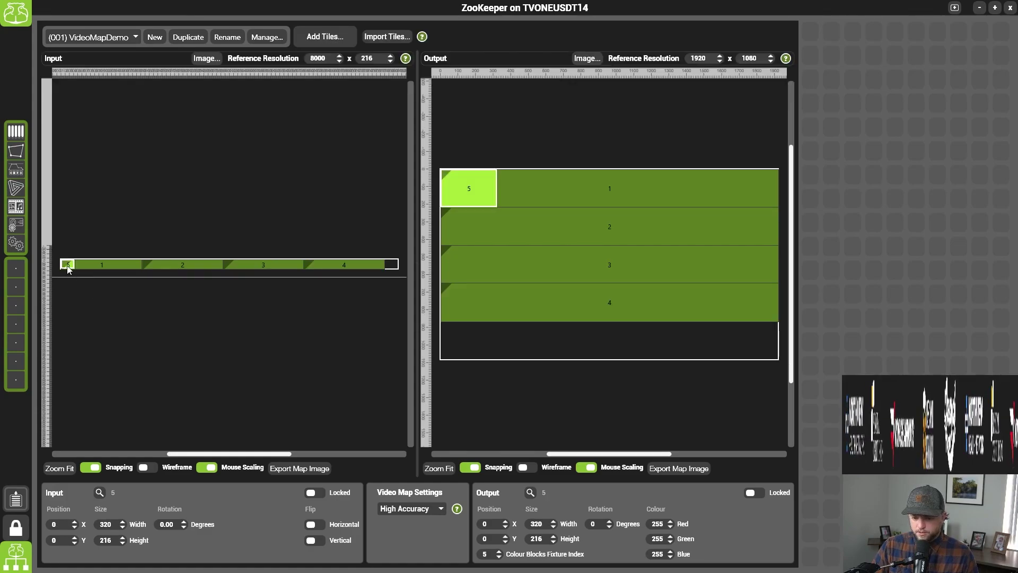
- Move tile 5 to input X 7680 and down to output Y 864 below tile 4
drag(68, 265, 395, 268)
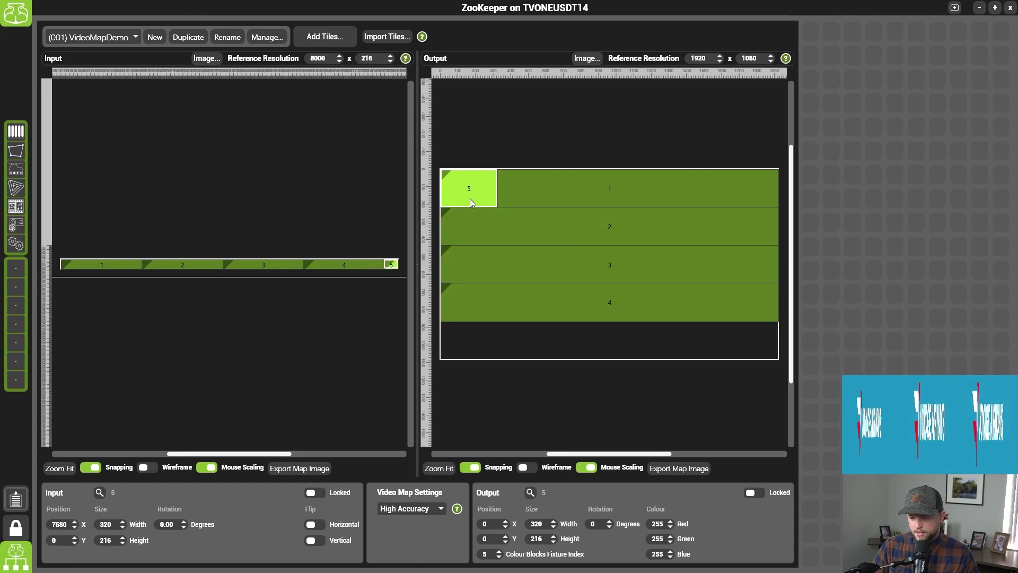
drag(470, 198, 469, 342)
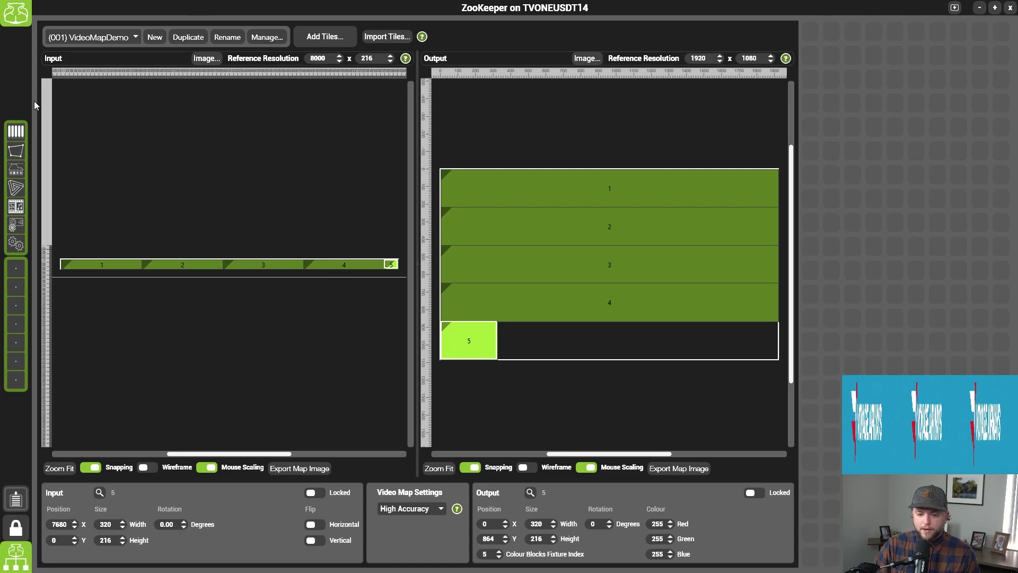
- Enable Viewport1's video mapper with VideoMapDemo as VideoMap A, then return to the launcher
click(23, 131)
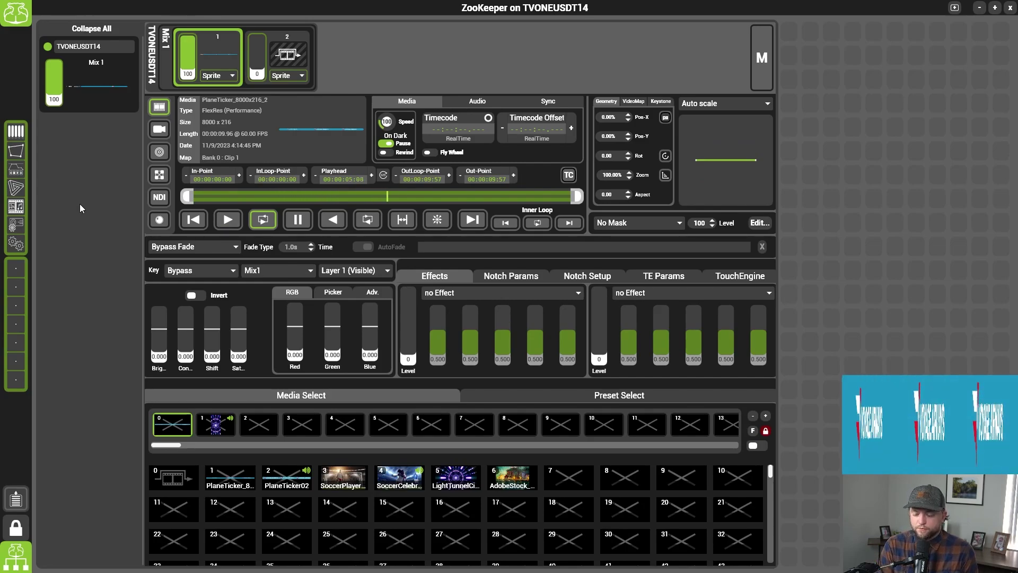
click(24, 154)
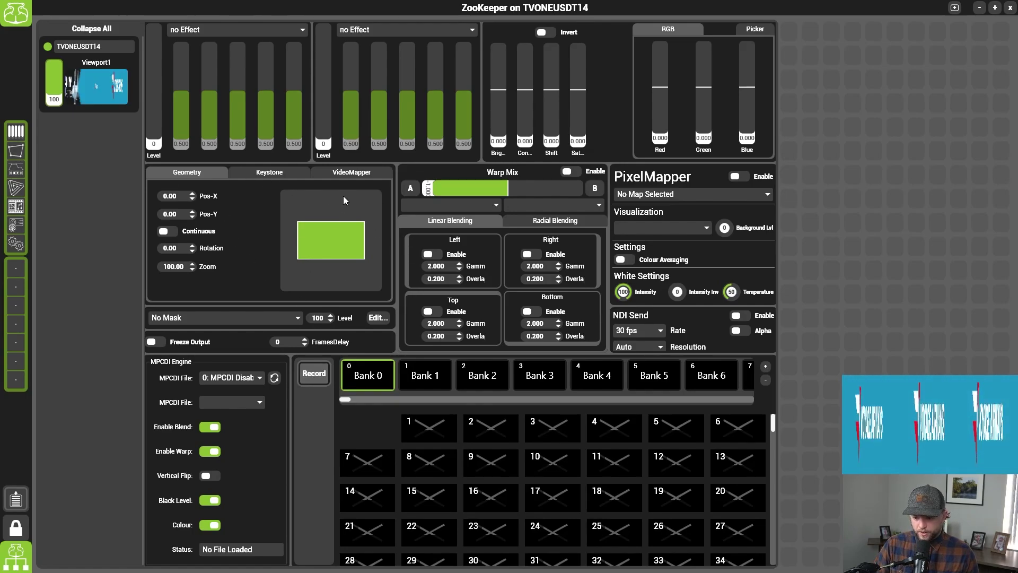
click(348, 177)
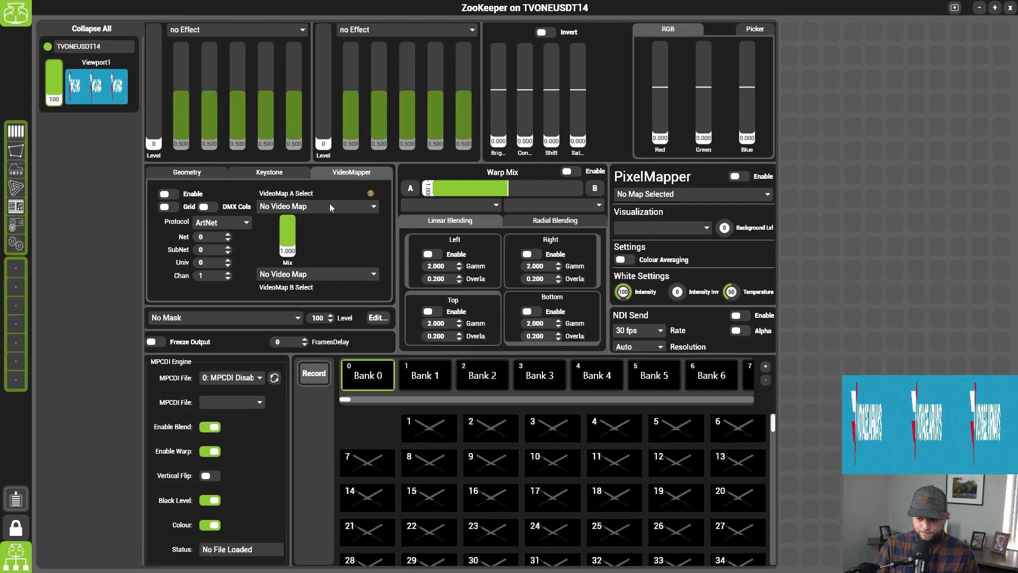
click(168, 194)
click(317, 206)
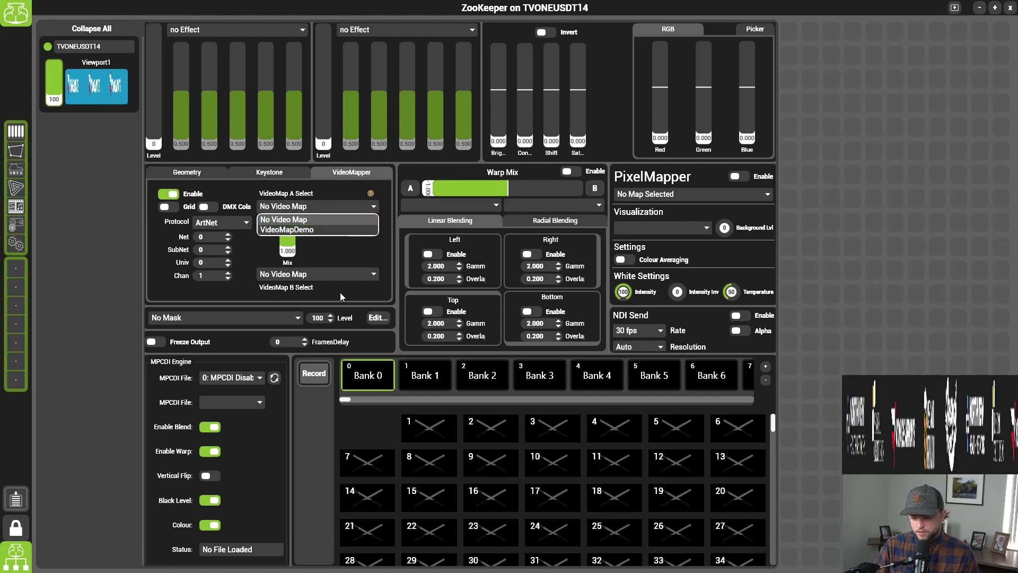
click(309, 231)
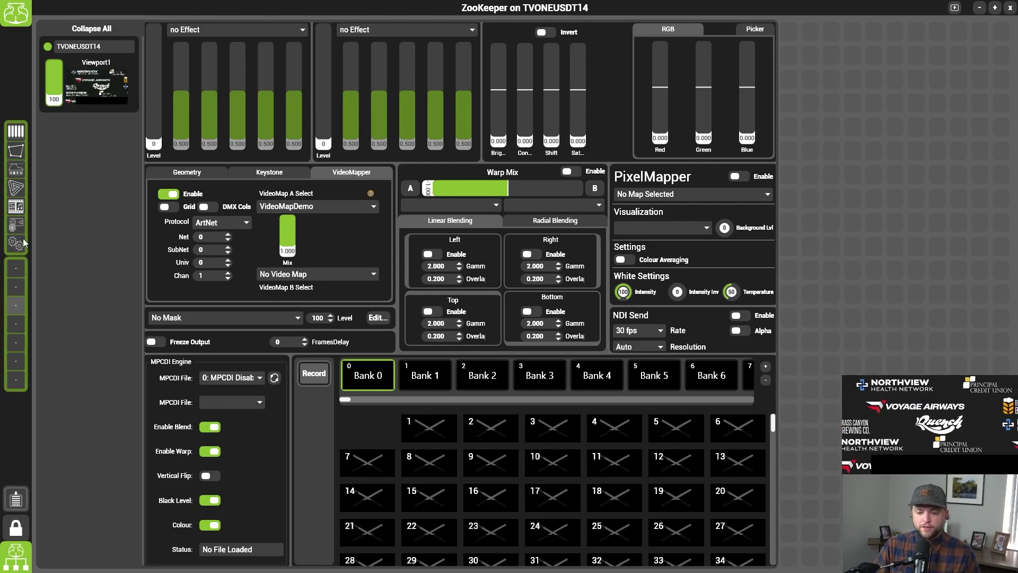
click(16, 13)
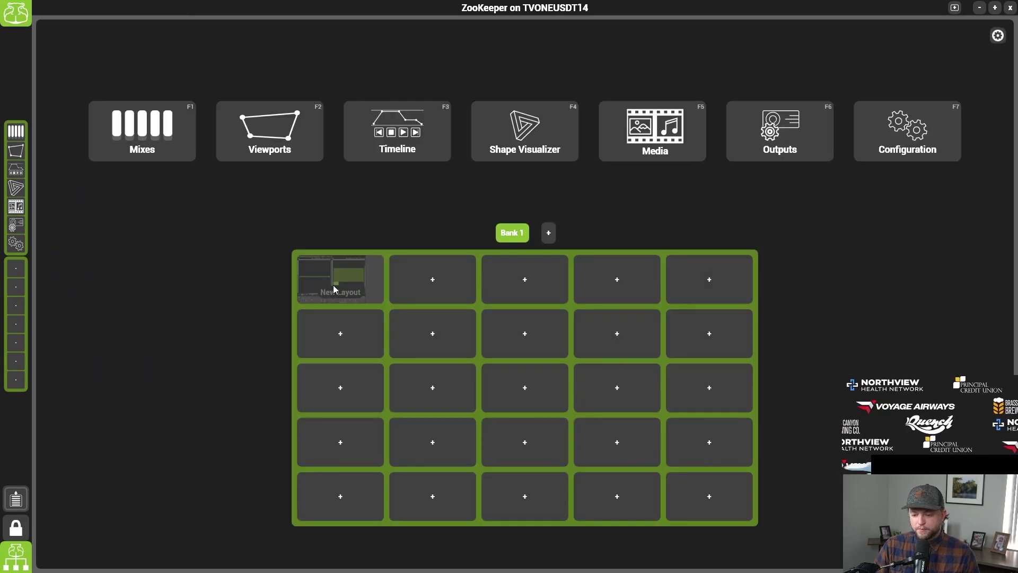
- Reopen the VideoMapDemo editor, nudge output tile 5, and rotate output tile 4 by 90°
click(369, 285)
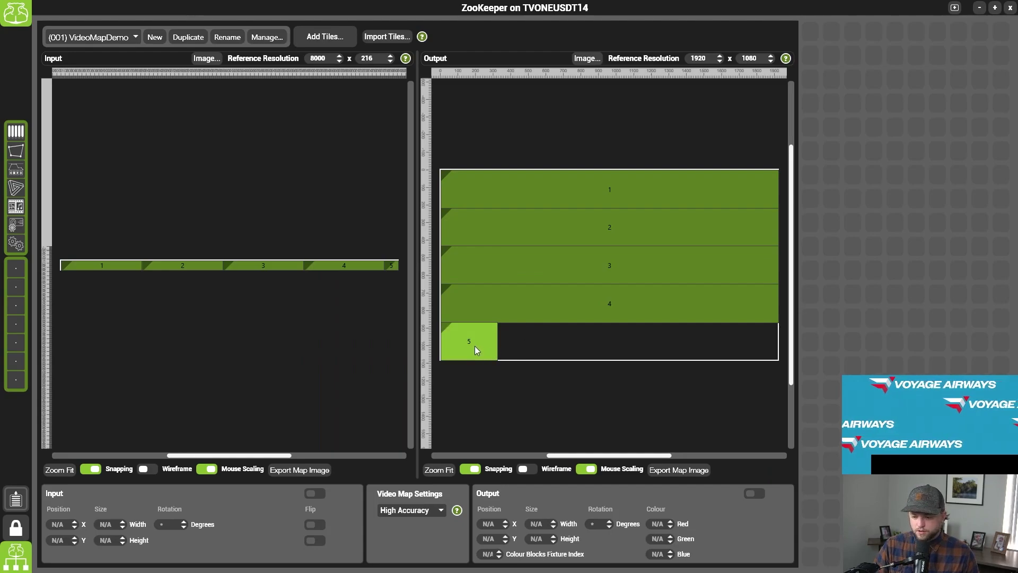
mouse_move(475, 346)
mouse_down()
mouse_move(533, 348)
mouse_move(466, 345)
mouse_up()
click(548, 311)
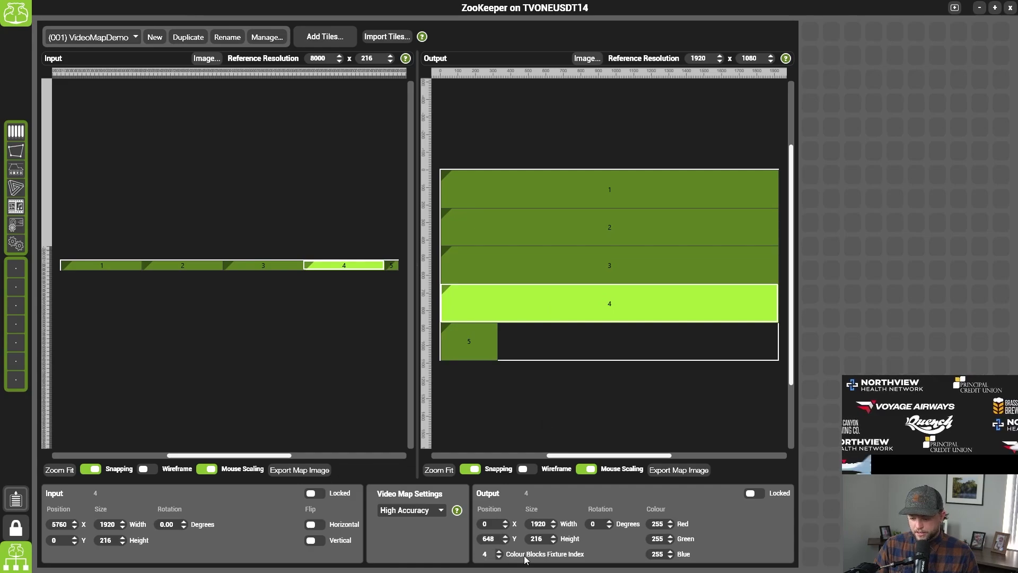
click(608, 521)
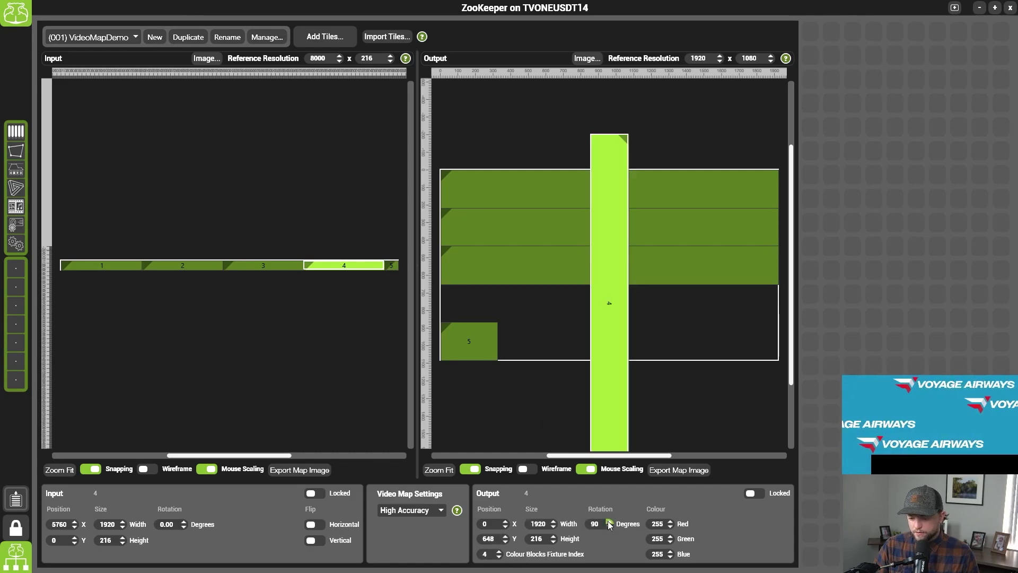
- Rotate output tile 3 by 90° and reposition the vertical tiles, tile 4 at X 15, Y 805
click(691, 266)
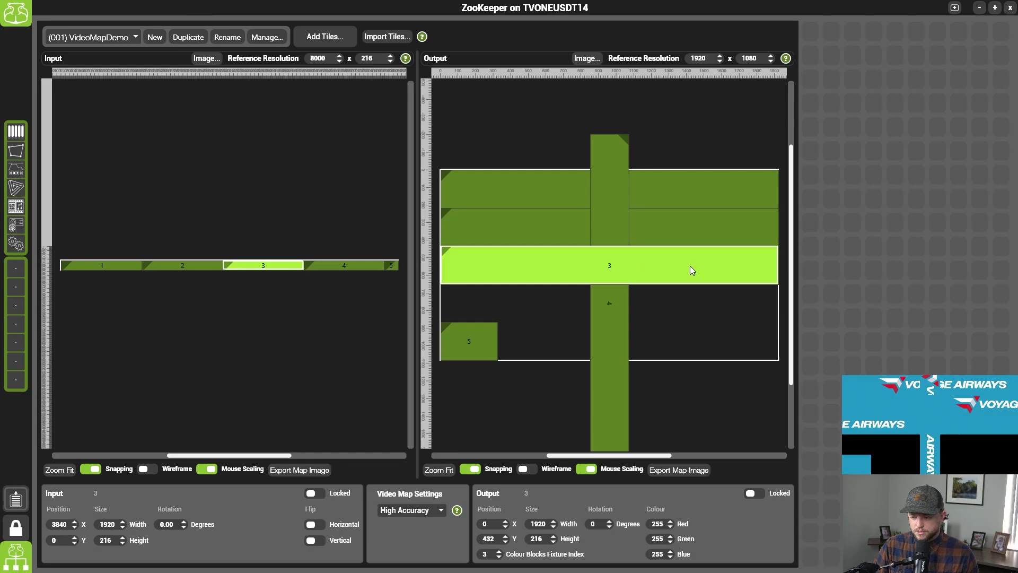
click(609, 521)
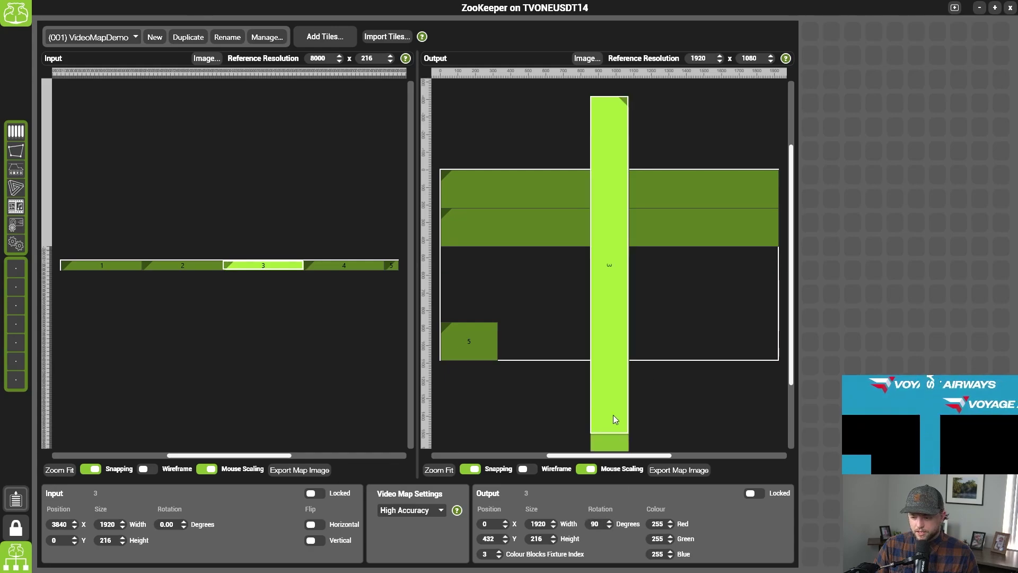
drag(613, 415, 552, 412)
drag(606, 278, 609, 301)
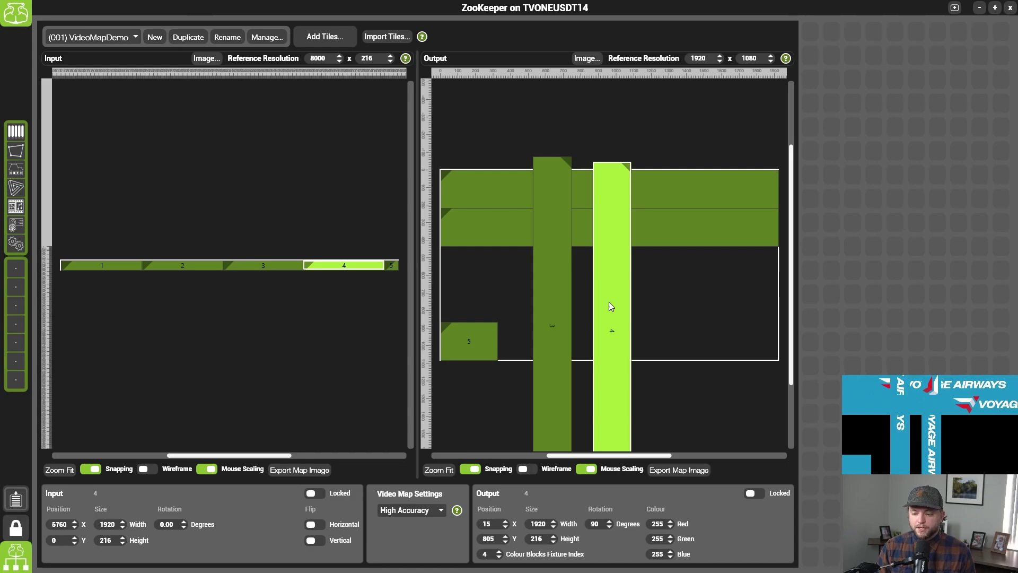
- Reset output rotation of tiles 3 and 4 to 0, then restack them at Y 432 and 648
click(555, 326)
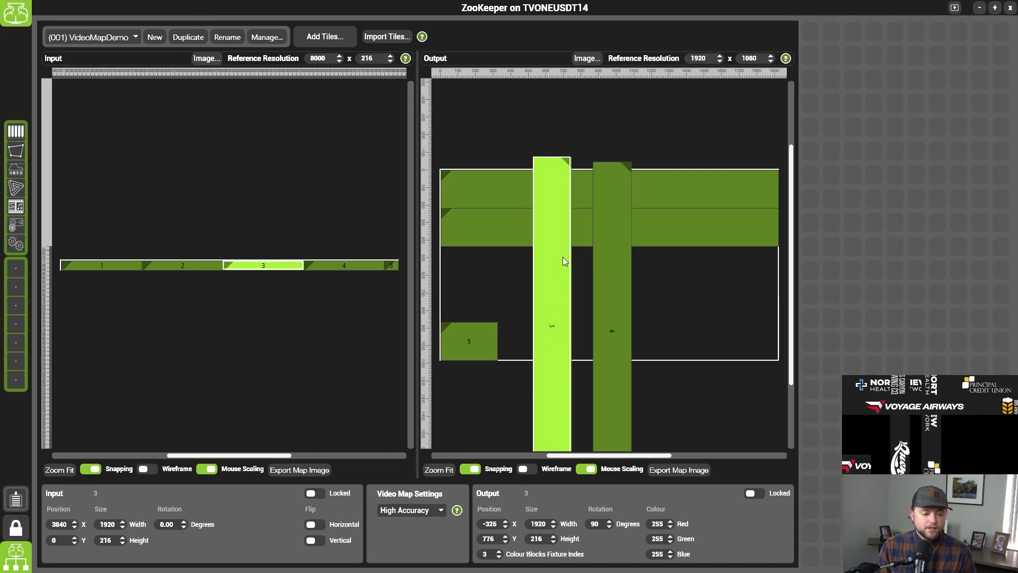
double_click(594, 524)
text(0)
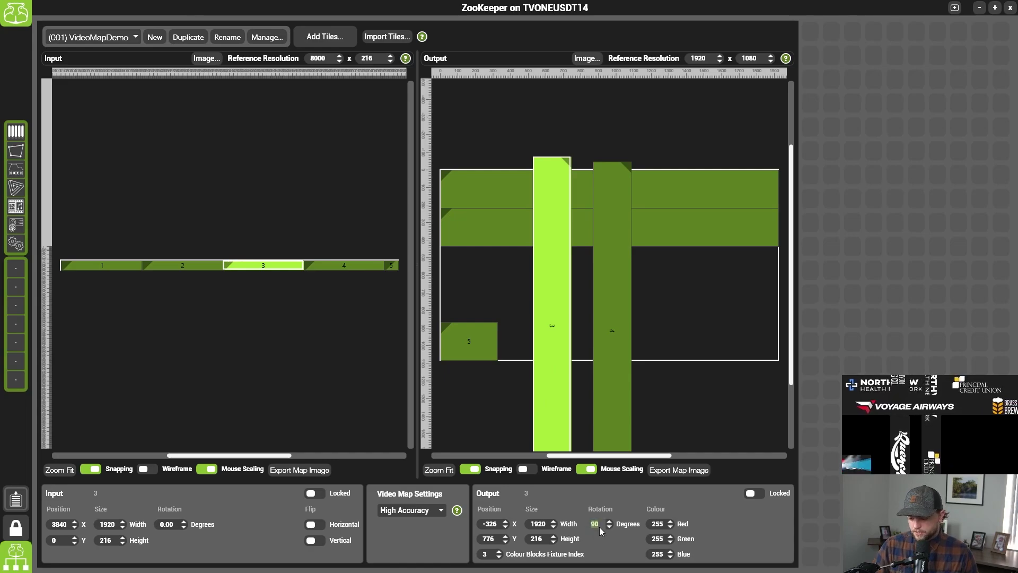
key(Return)
click(595, 263)
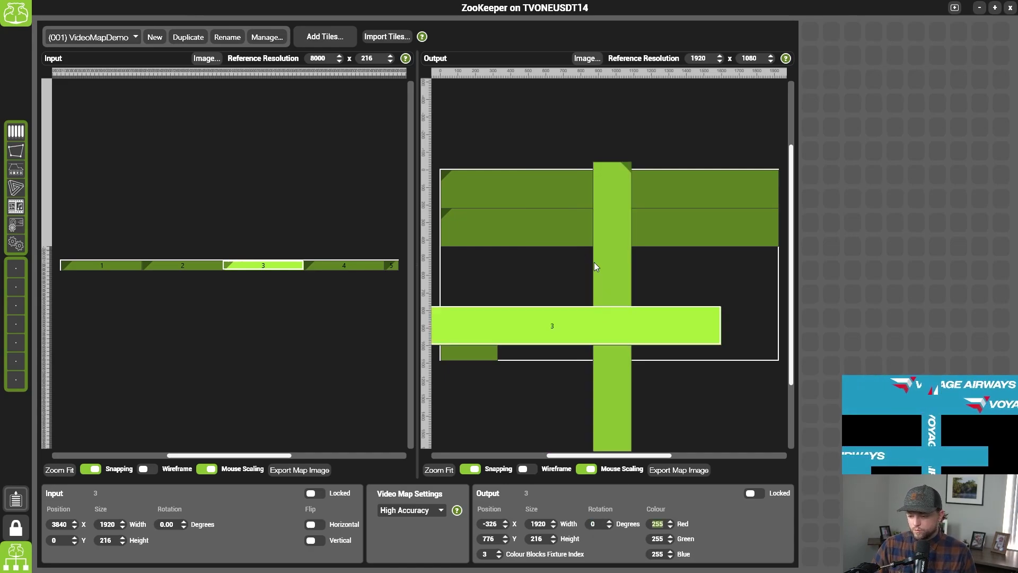
double_click(594, 524)
text(0)
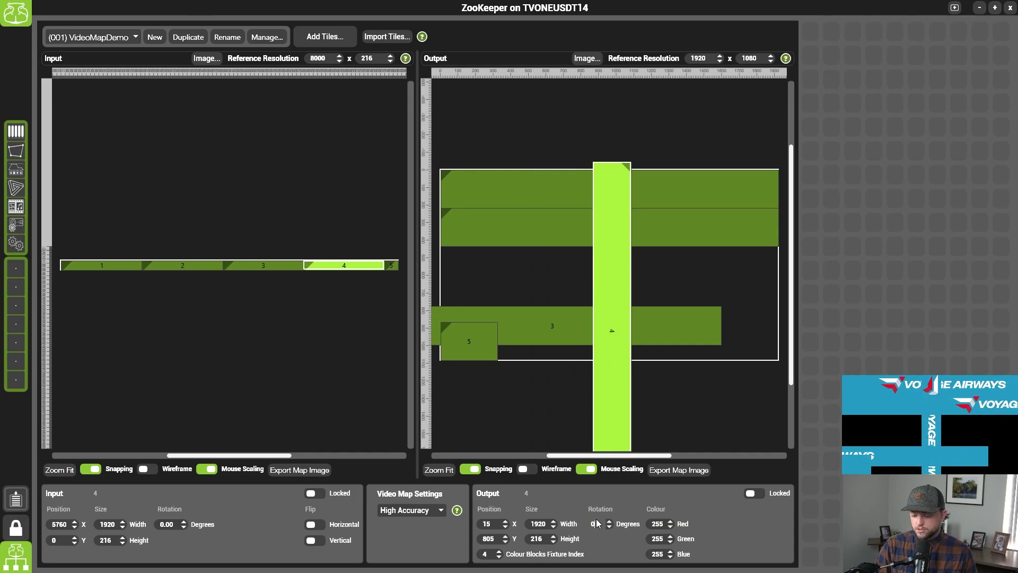
key(Return)
drag(437, 311, 501, 260)
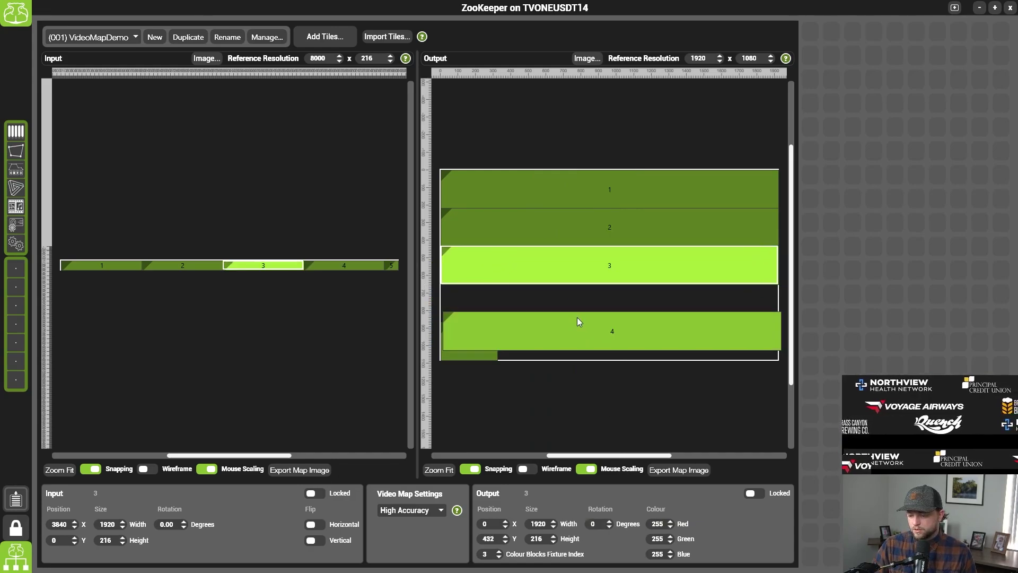
drag(577, 317, 552, 307)
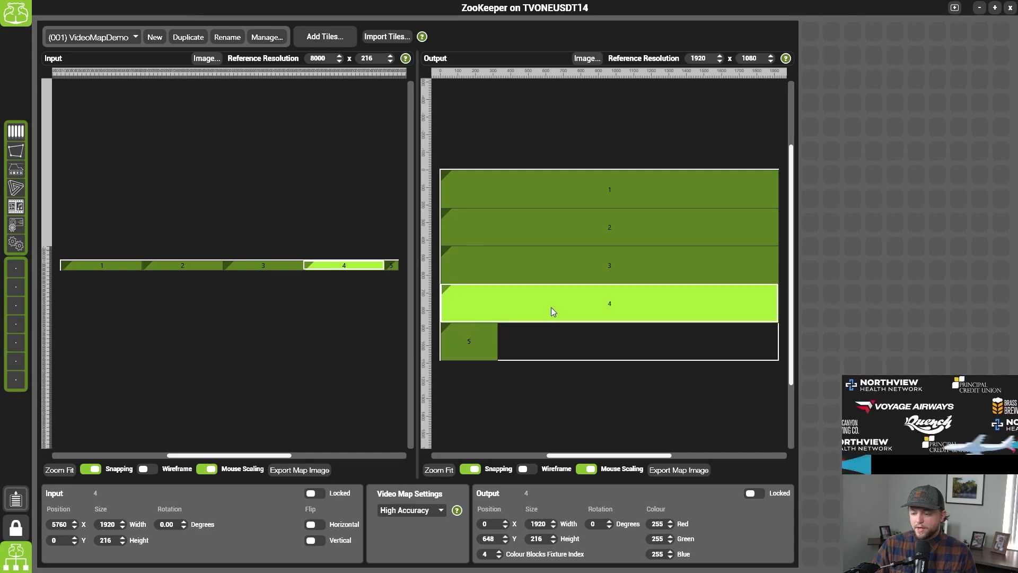